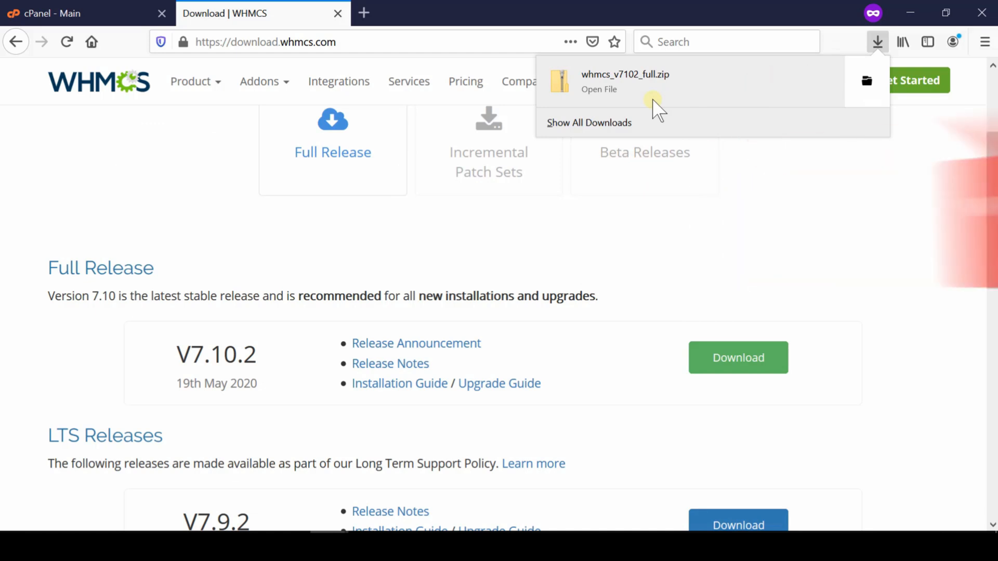
Switch to cPanel and open the public_html folder in File Manager.
click(41, 12)
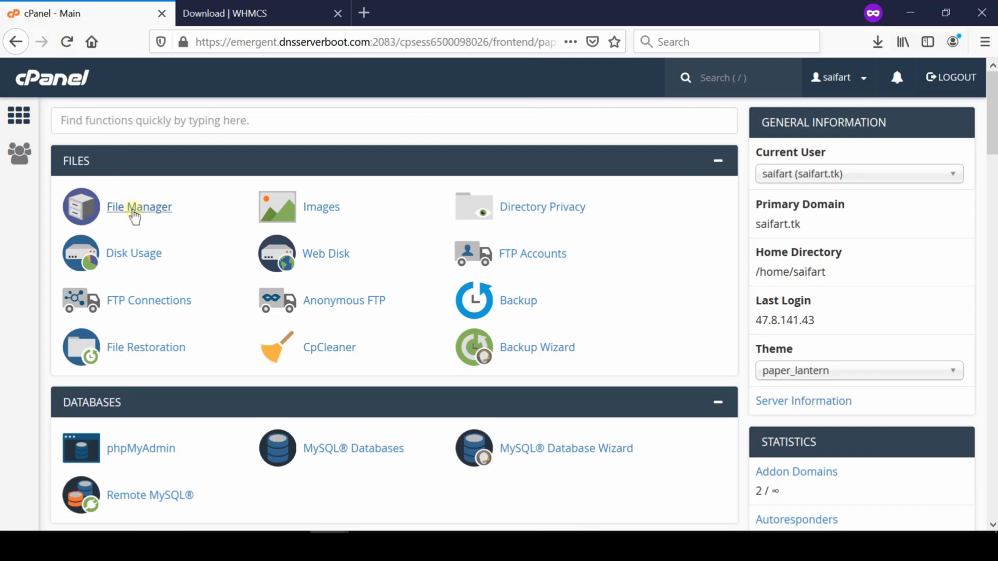
click(134, 208)
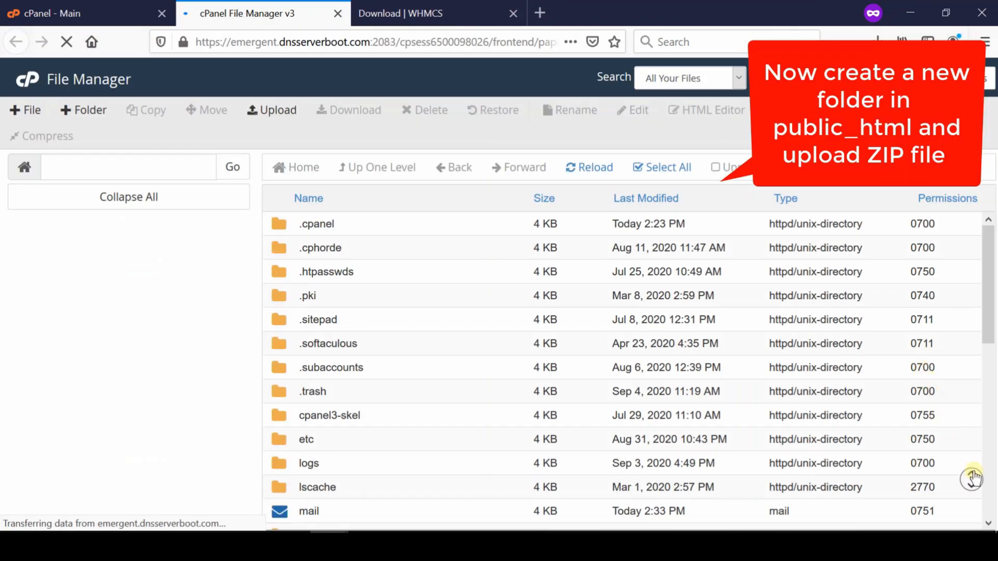
scroll(972, 478, down, 8)
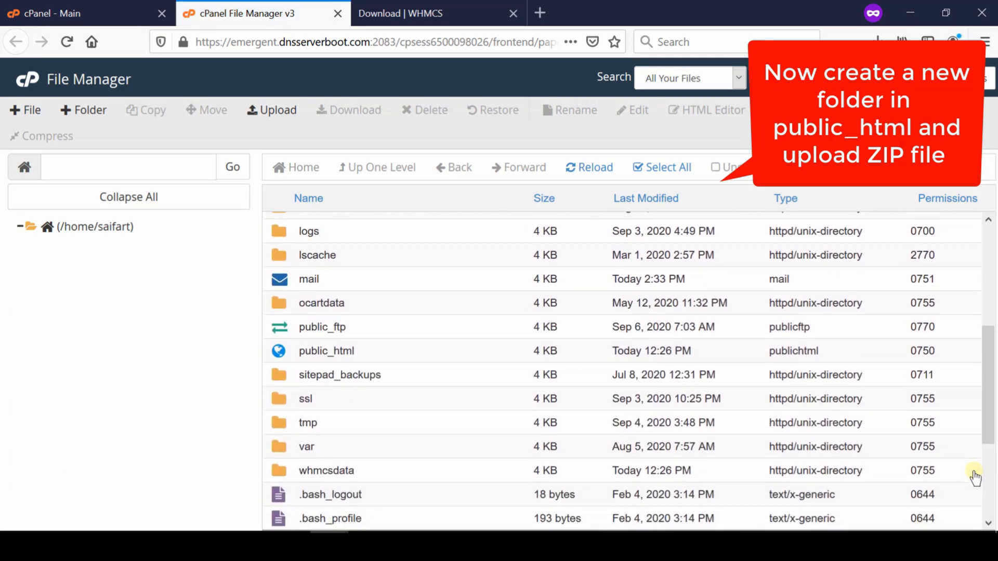
click(282, 354)
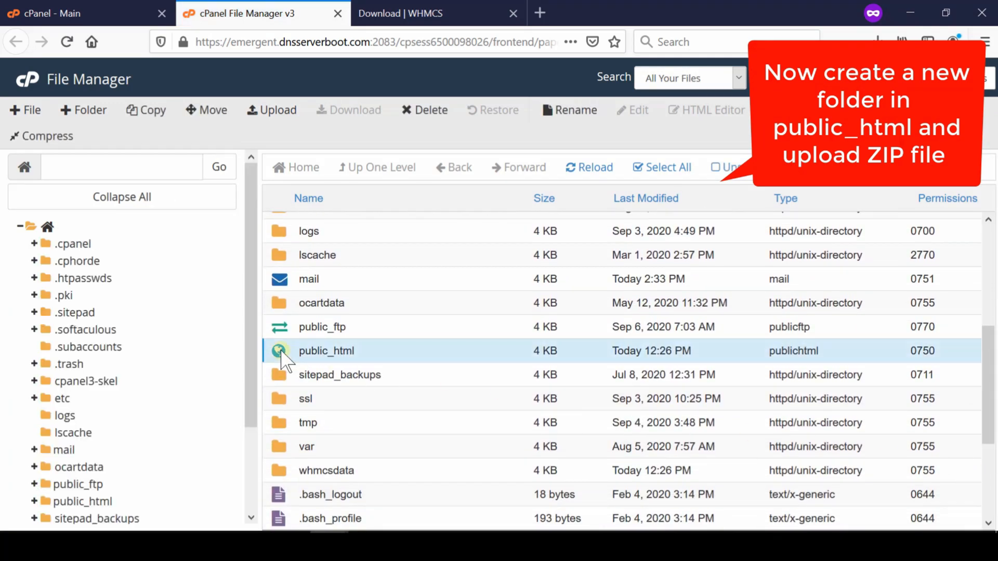
double_click(282, 353)
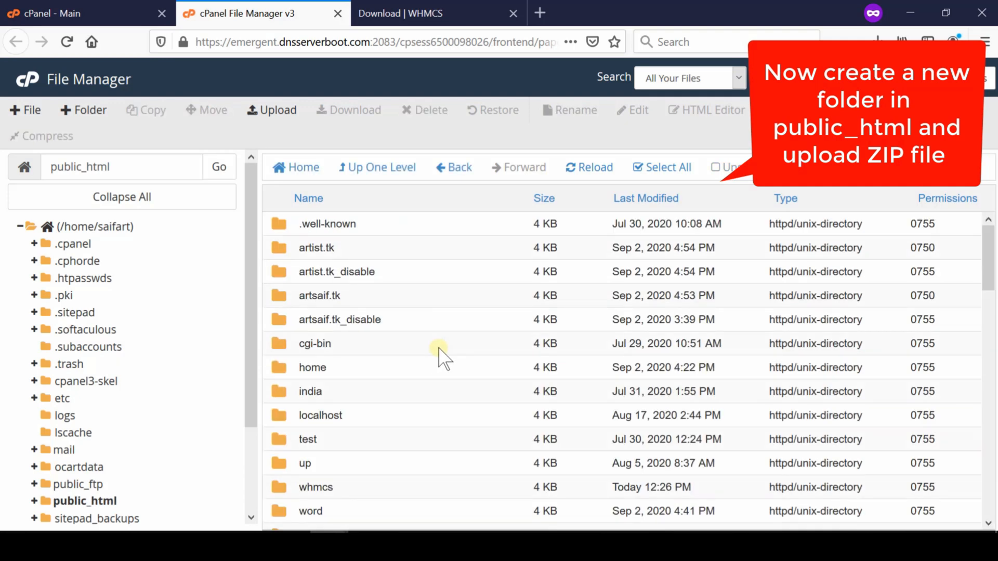
Create a new folder named whm in /public_html.
click(84, 110)
text(whm)
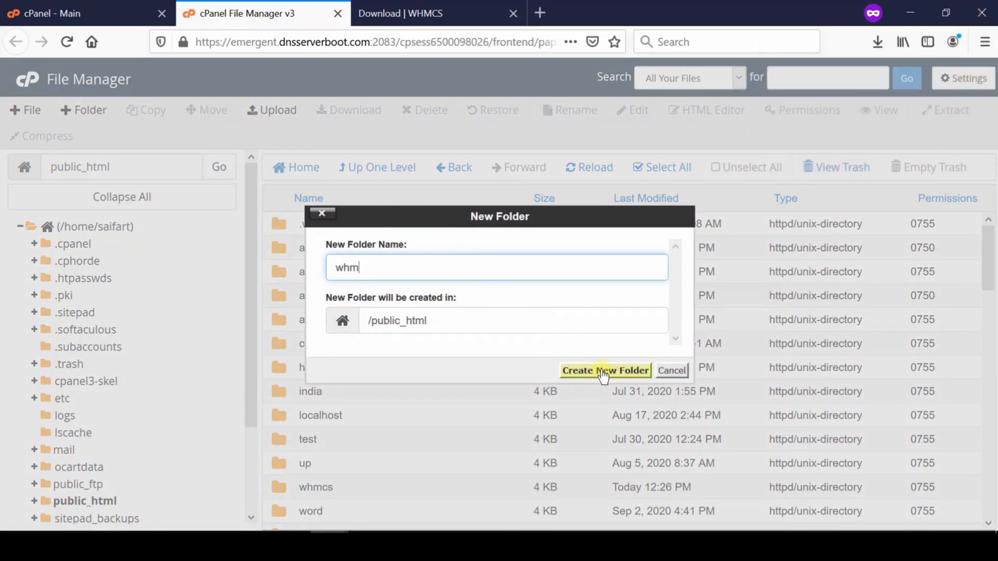
click(603, 370)
Upload whmcs_v7102_full.zip from the local computer into the new whm folder and return to that folder.
scroll(958, 508, down, 3)
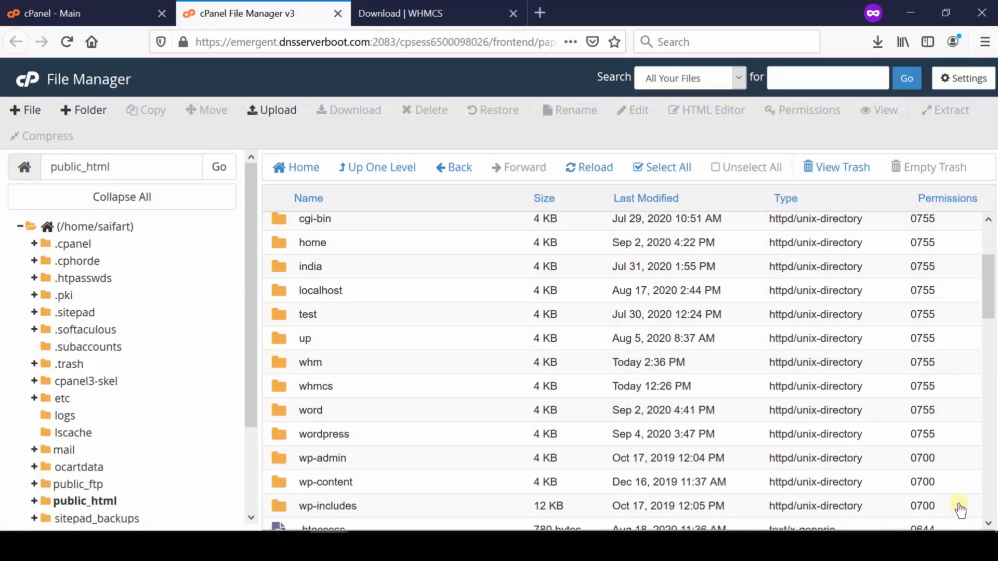
double_click(277, 367)
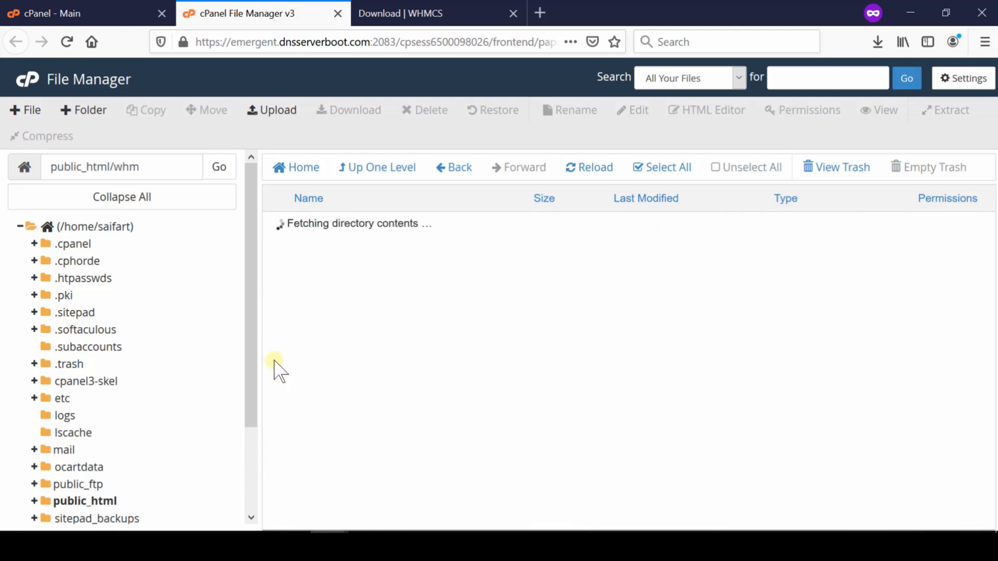
click(273, 111)
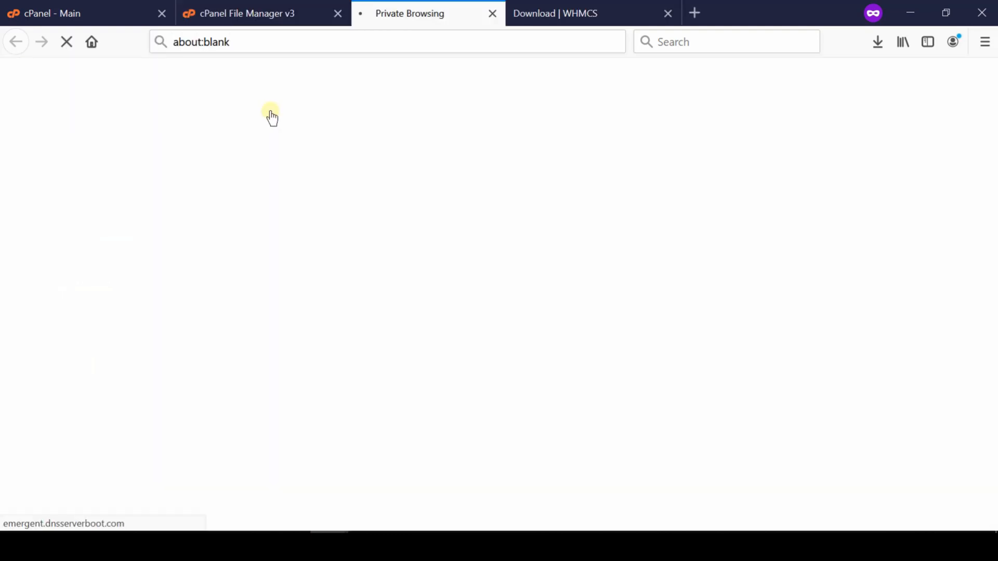
click(498, 334)
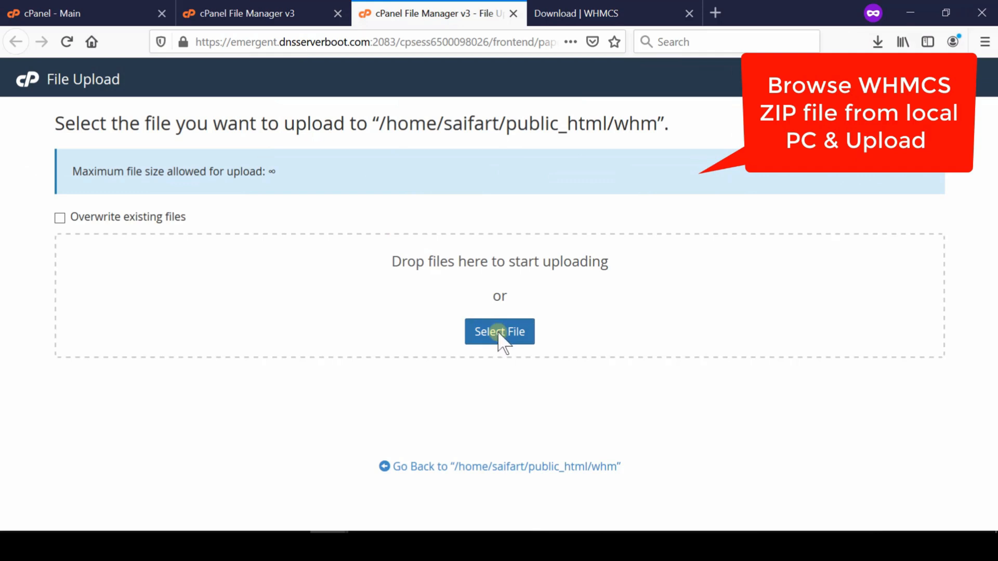
click(743, 499)
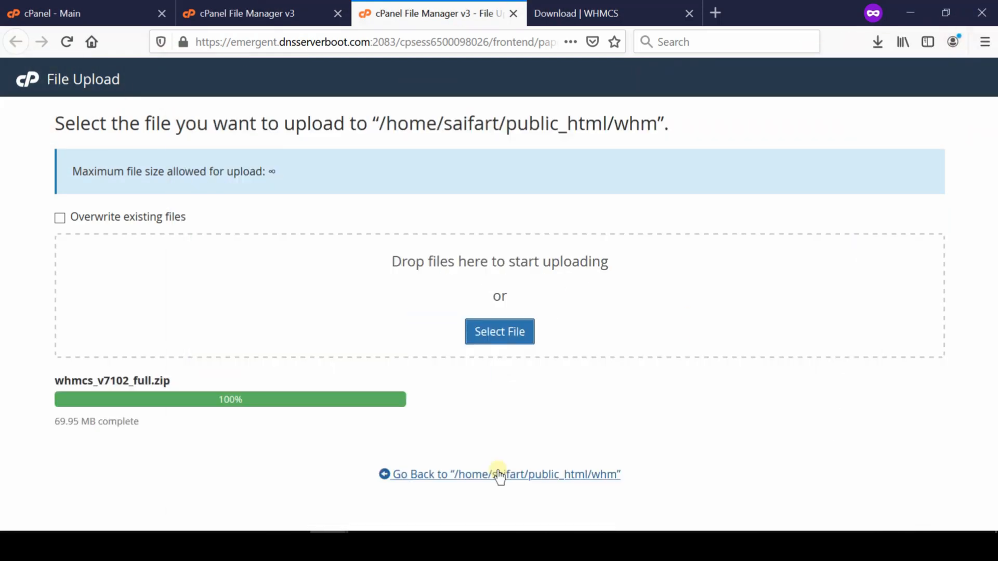
click(500, 474)
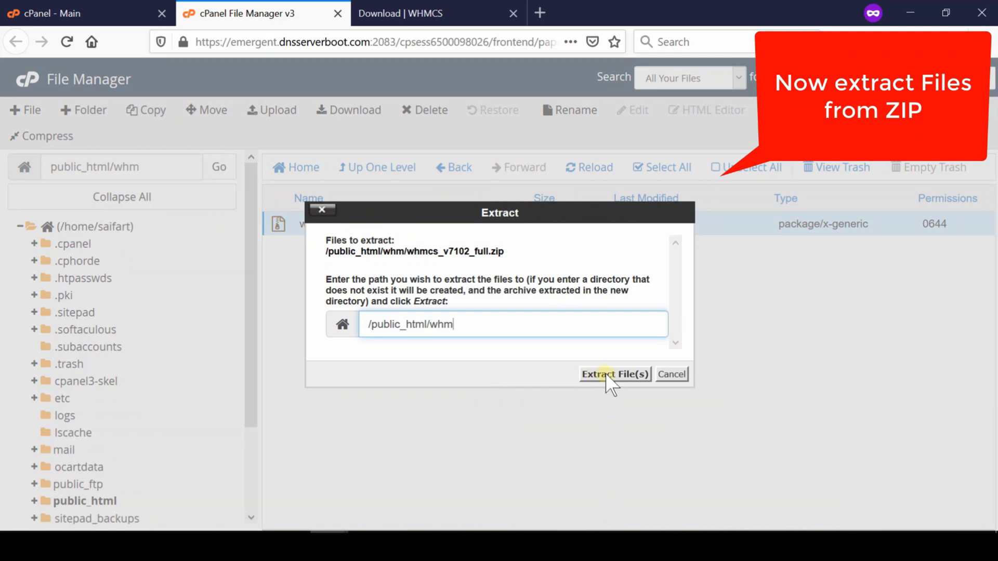
Extract whmcs_v7102_full.zip into /public_html/whm and reopen the whm folder.
click(606, 377)
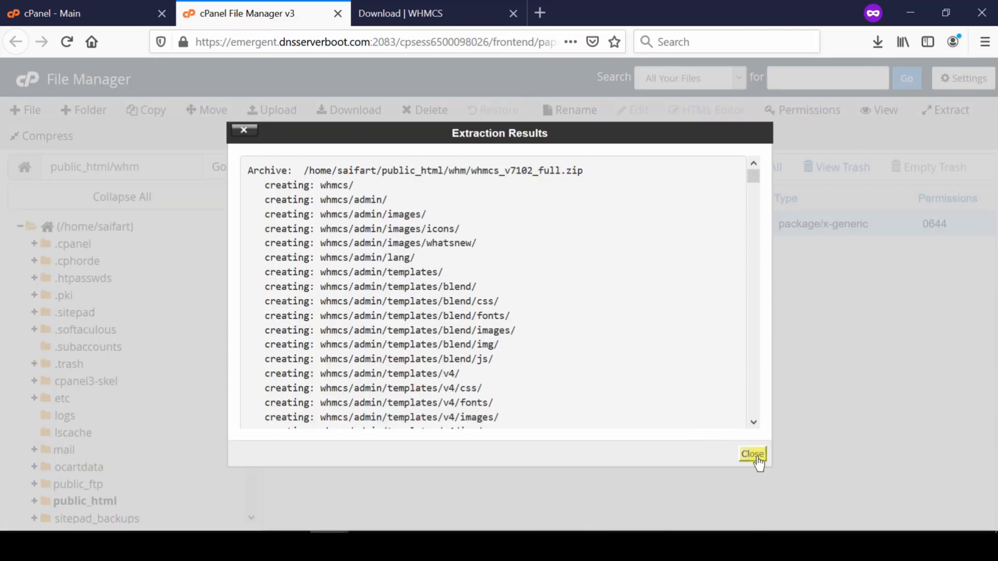
click(754, 454)
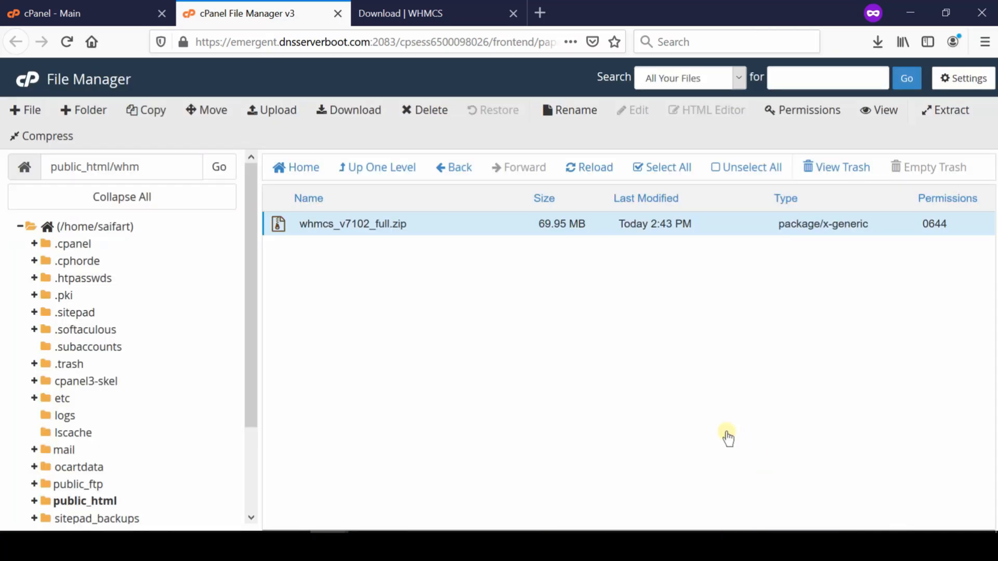
click(399, 169)
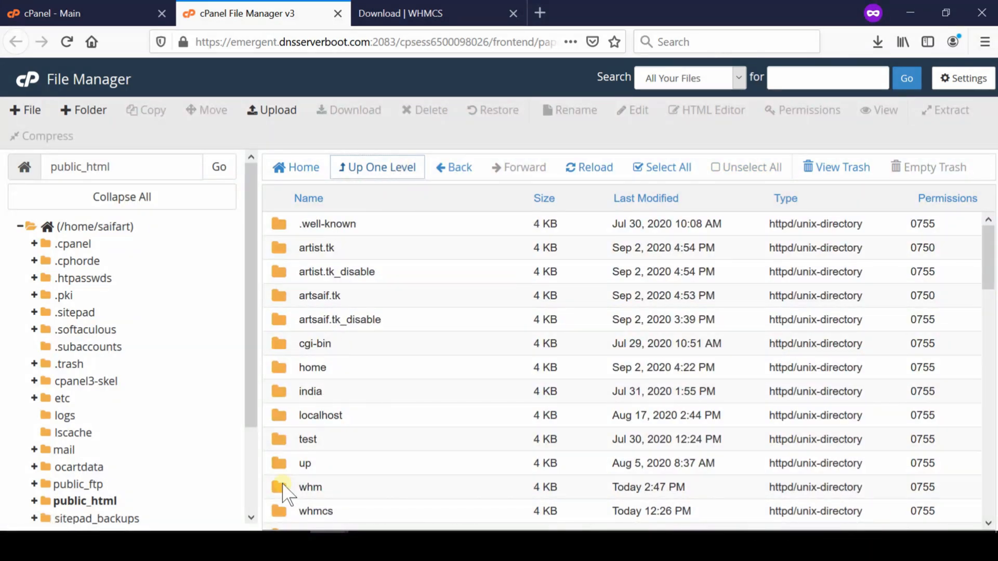
double_click(291, 483)
Move all contents of the extracted whmcs folder to /public_html/whm/.
click(279, 225)
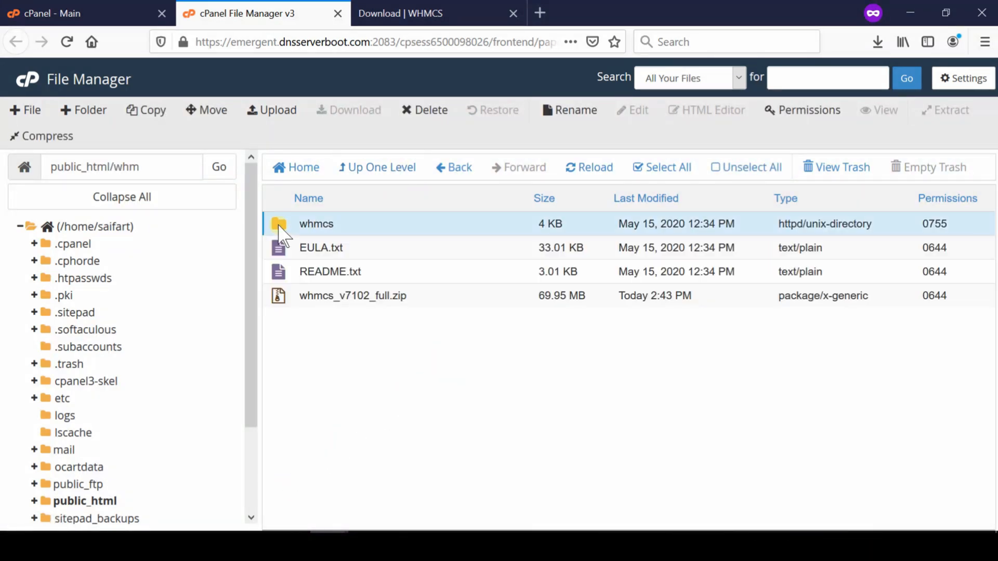
double_click(280, 226)
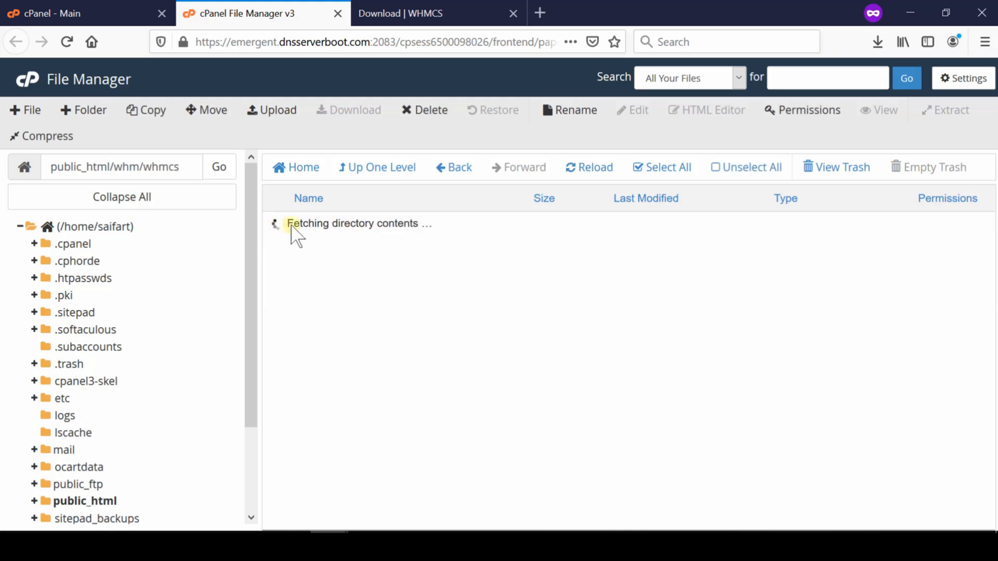
click(669, 169)
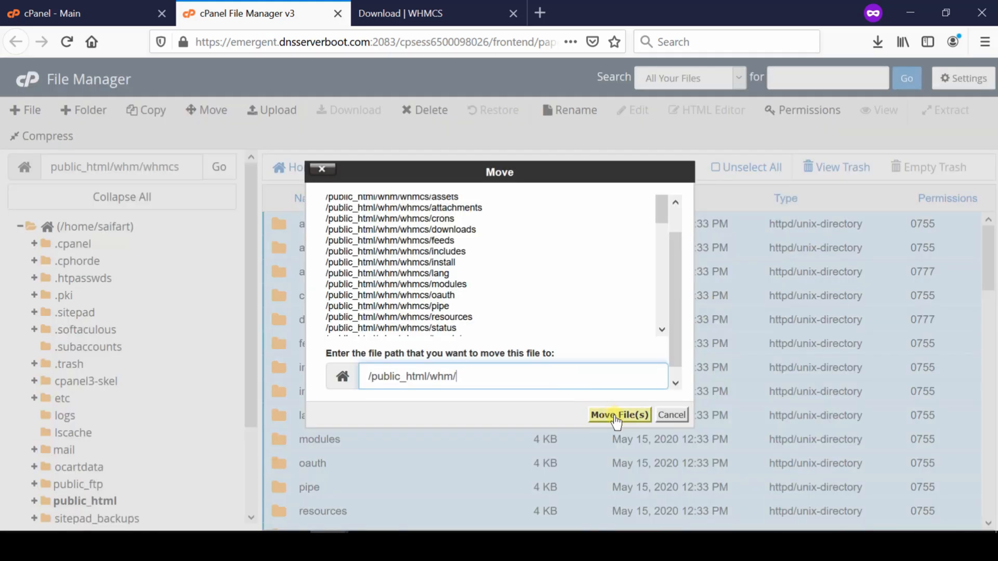
click(616, 415)
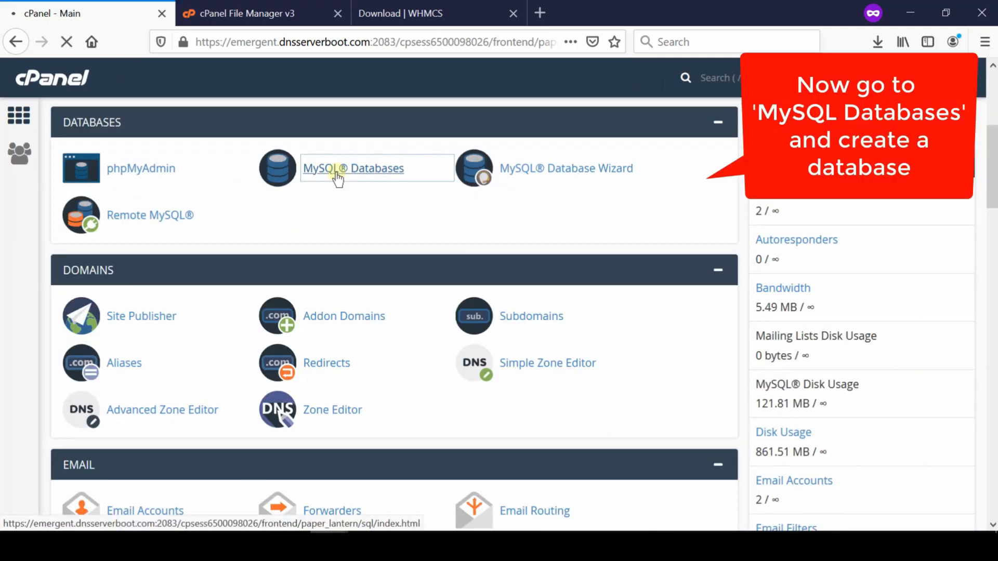
Create a new MySQL database with the name suffix whm and return to the MySQL Databases page.
click(337, 179)
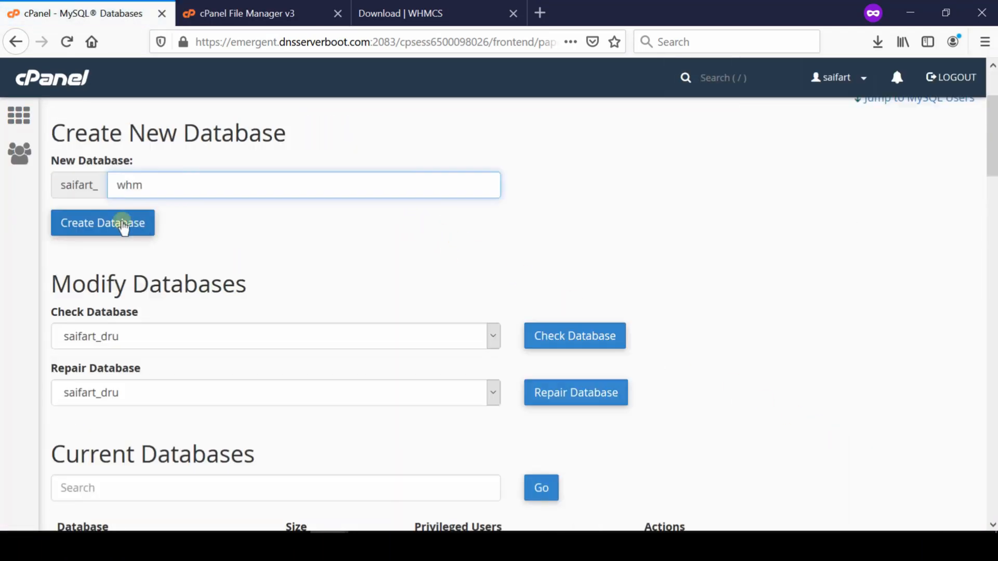
click(76, 229)
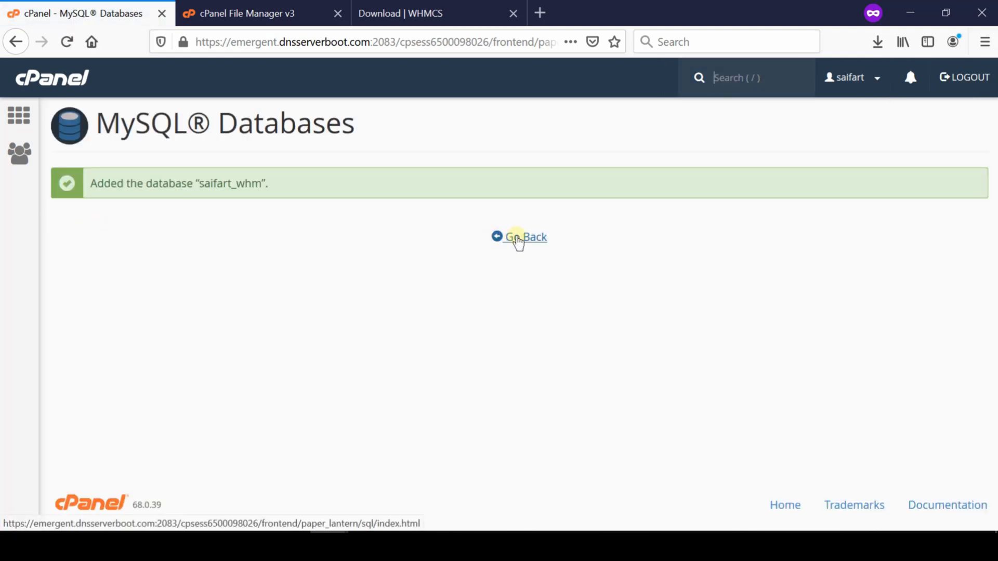
click(518, 239)
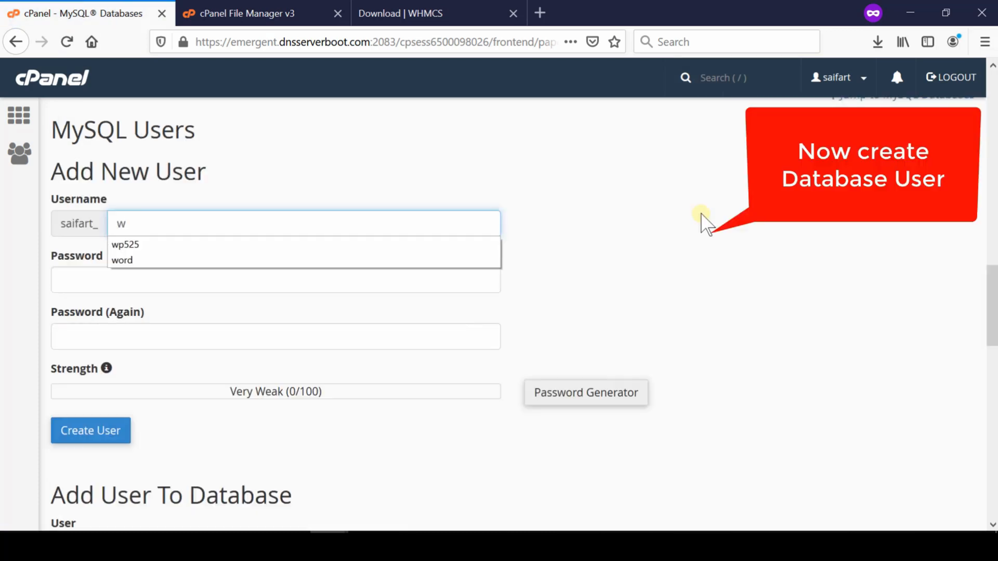
Create a MySQL user with the username suffix whm and enter the user's password.
text(hm)
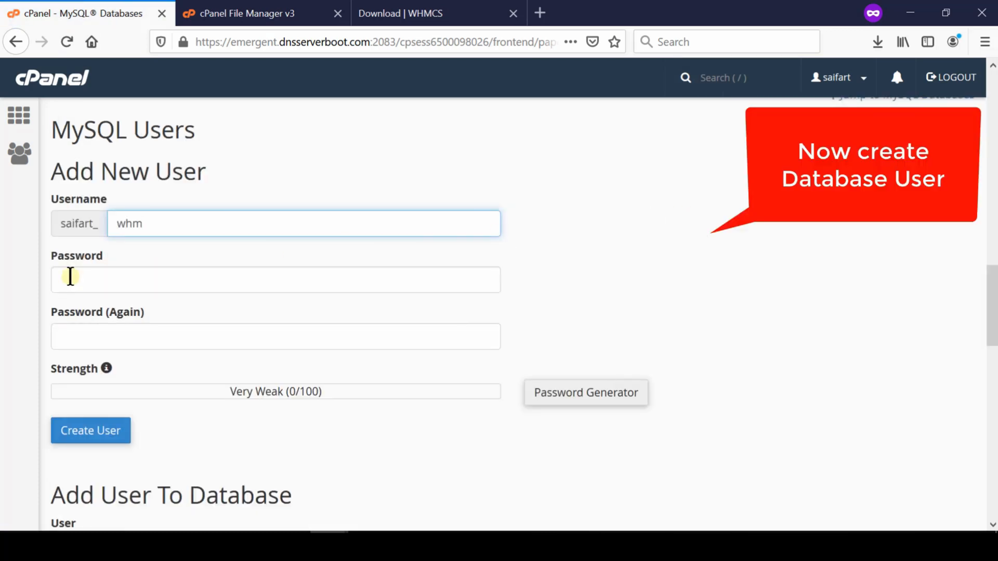
click(67, 278)
text(12345)
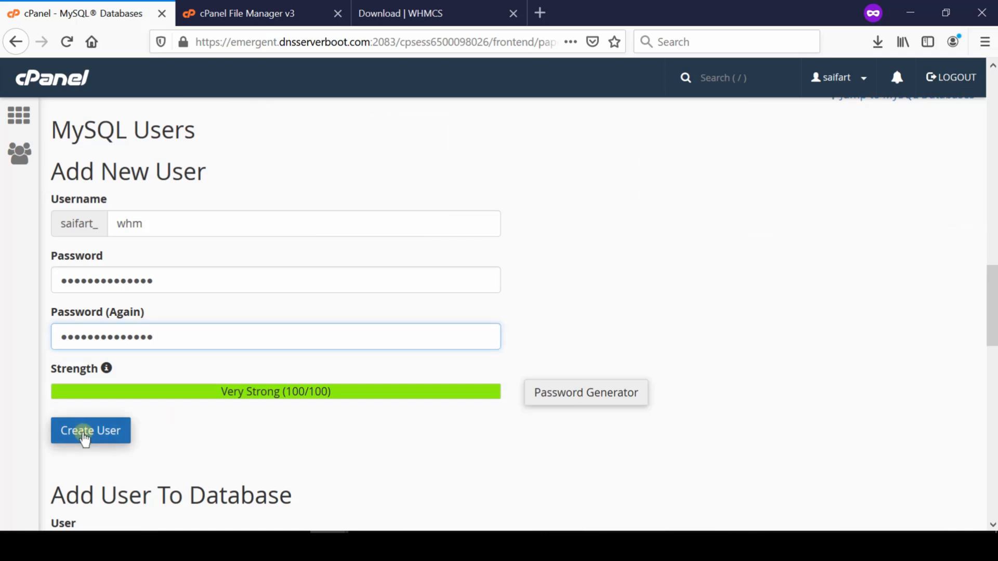
click(85, 437)
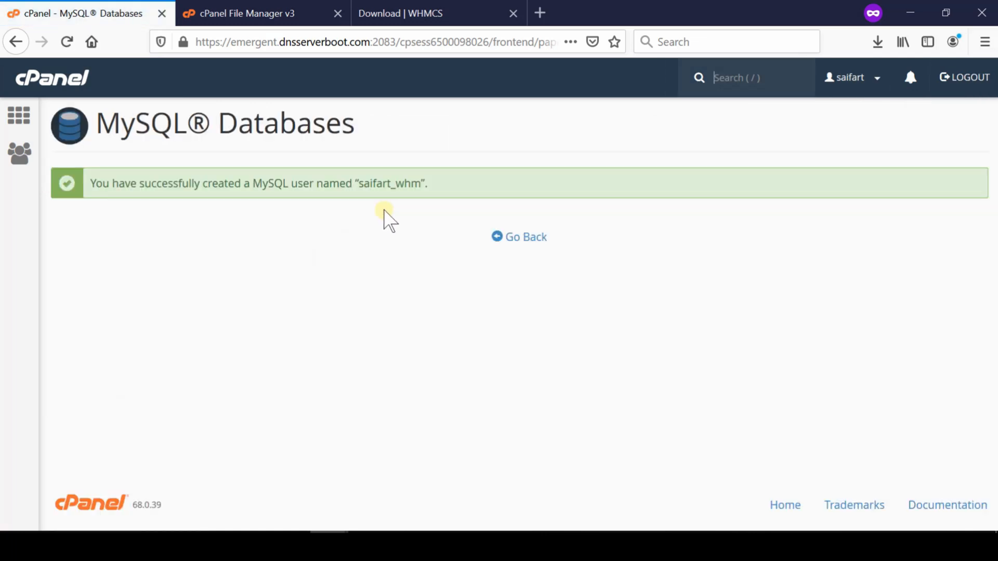
Add the whm database user to the whm database.
click(525, 244)
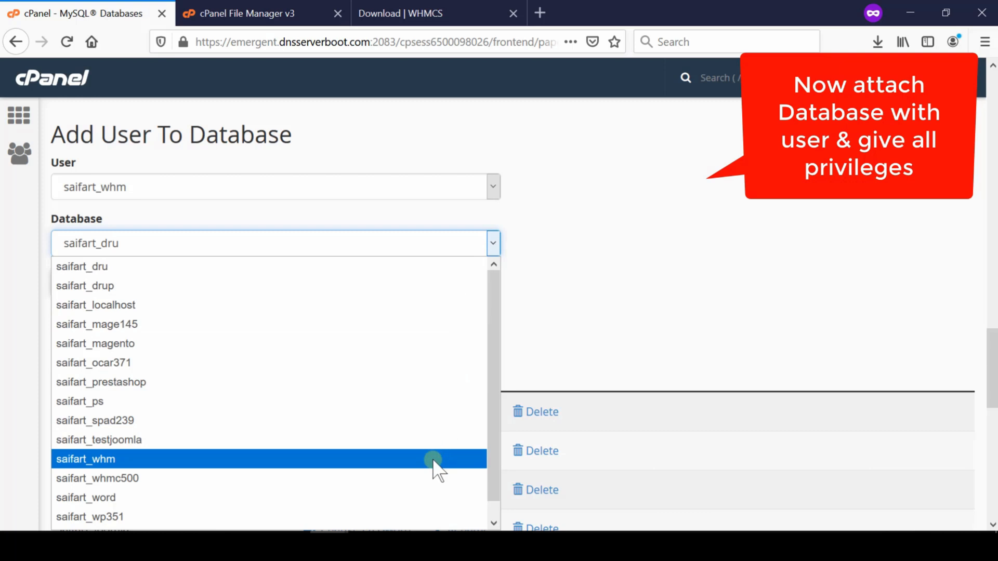
click(433, 460)
click(72, 281)
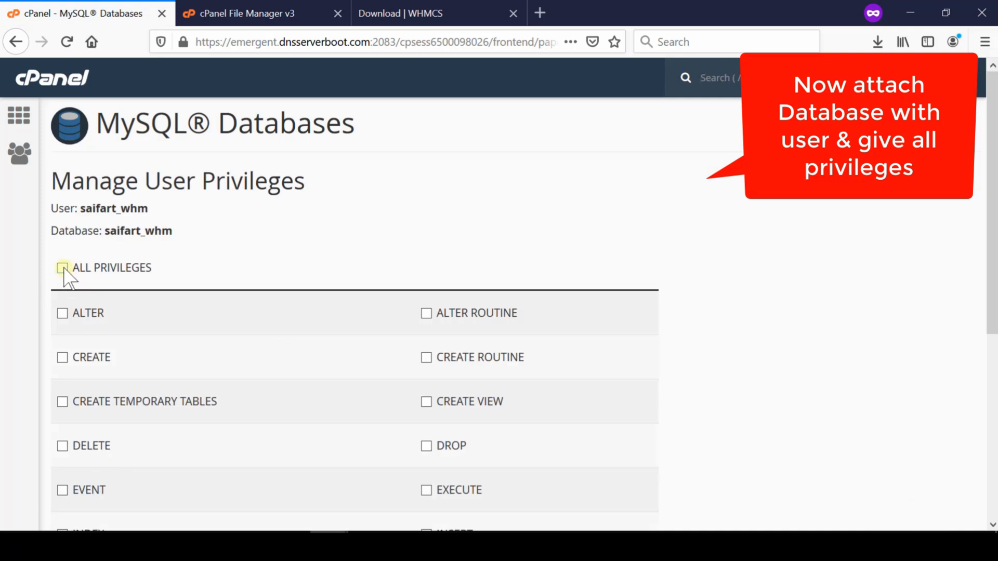
Grant the whm user ALL PRIVILEGES on the whm database and save the changes.
click(63, 269)
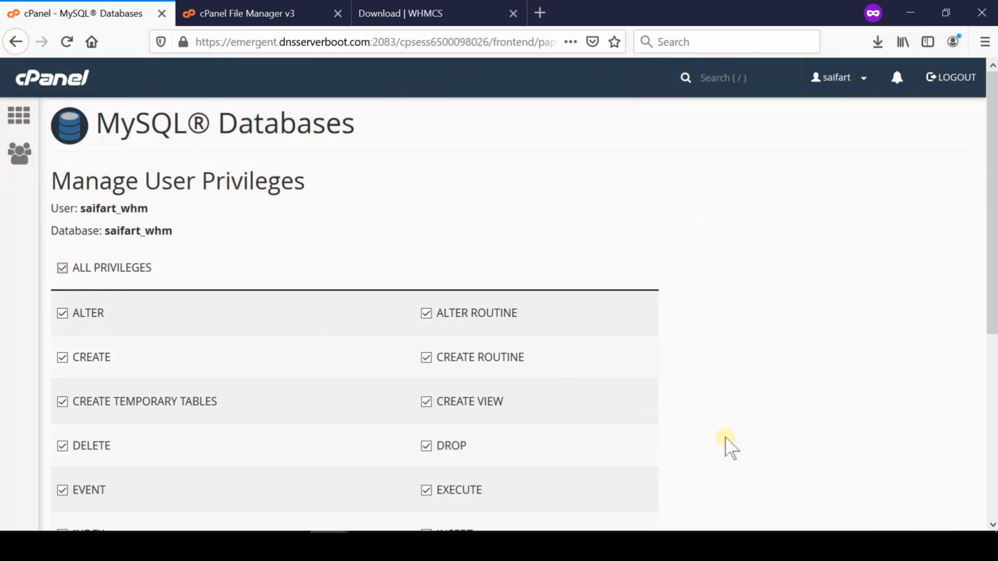
scroll(971, 507, down, 4)
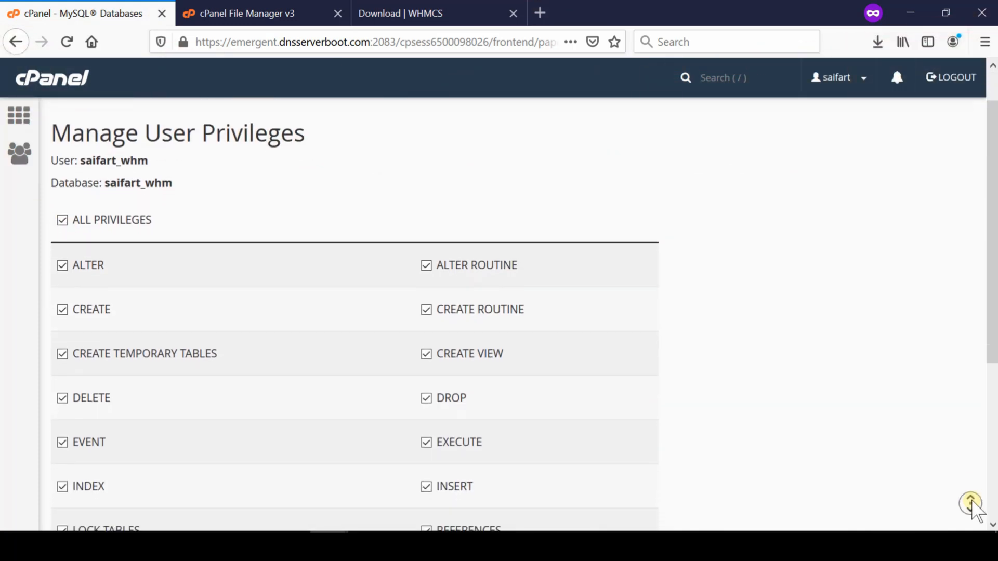
scroll(971, 506, down, 4)
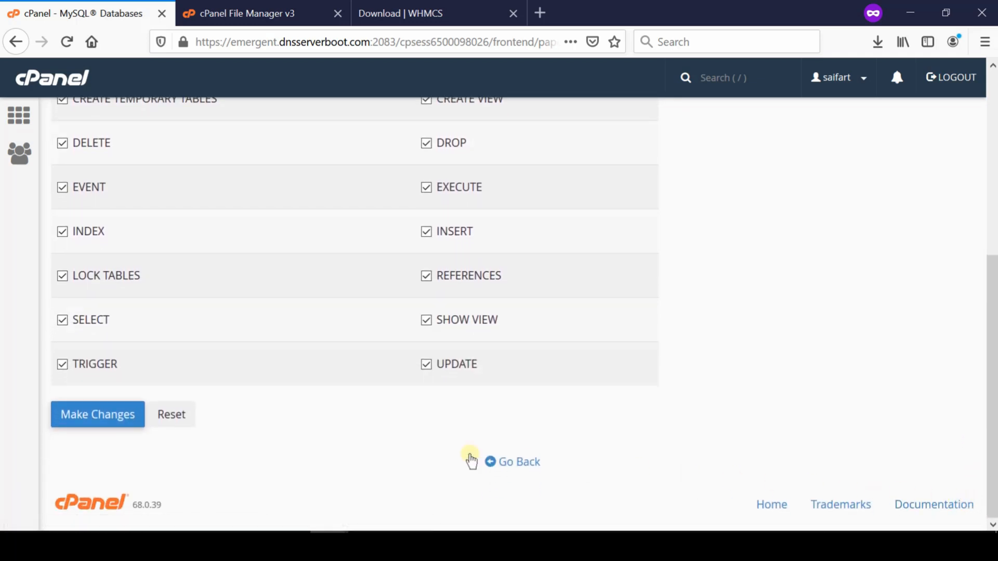
click(82, 418)
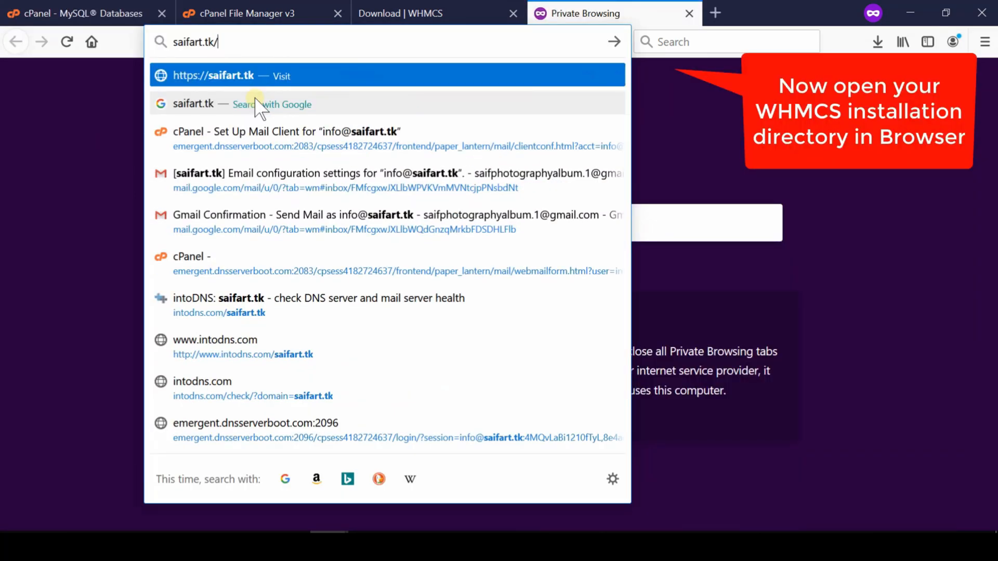
Open the WHMCS installer from the site's whm directory in a new browser tab and agree to the End User License Agreement.
text(whm)
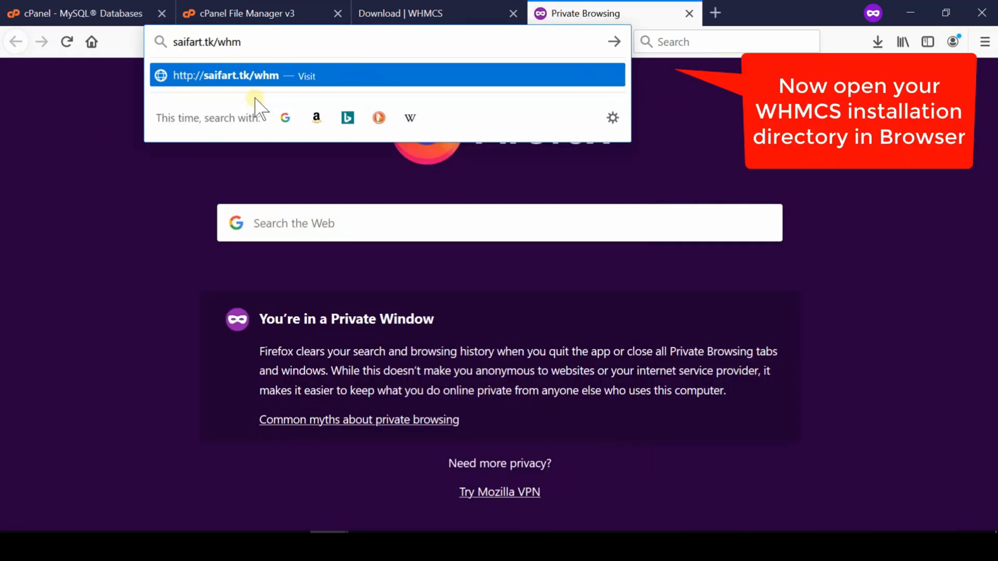
key(Return)
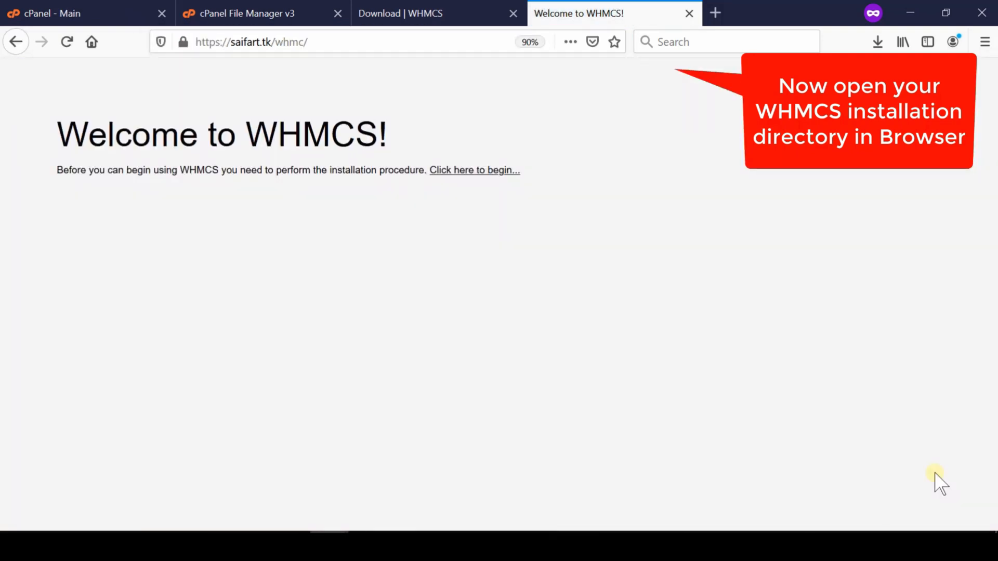
click(473, 170)
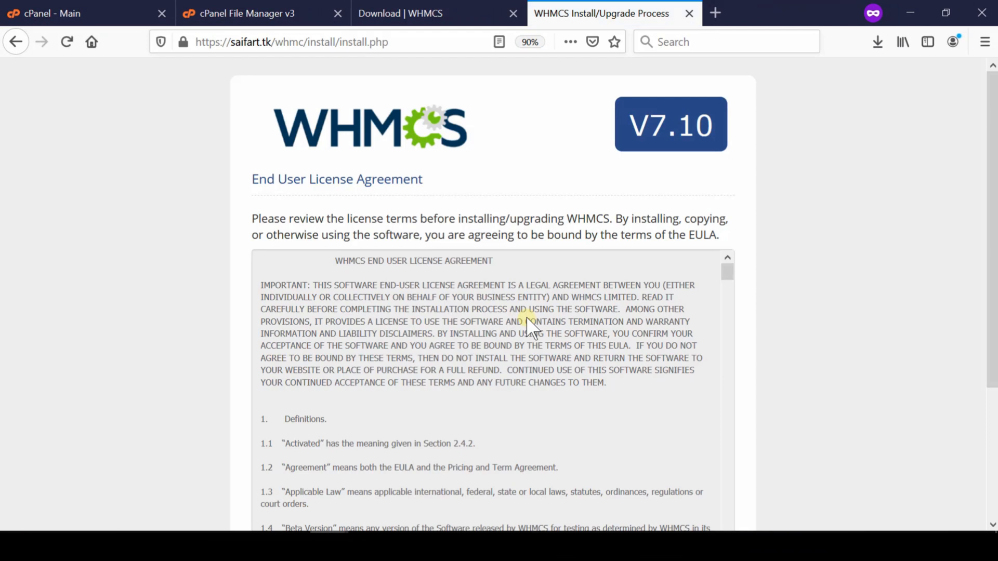
scroll(530, 326, down, 5)
click(439, 428)
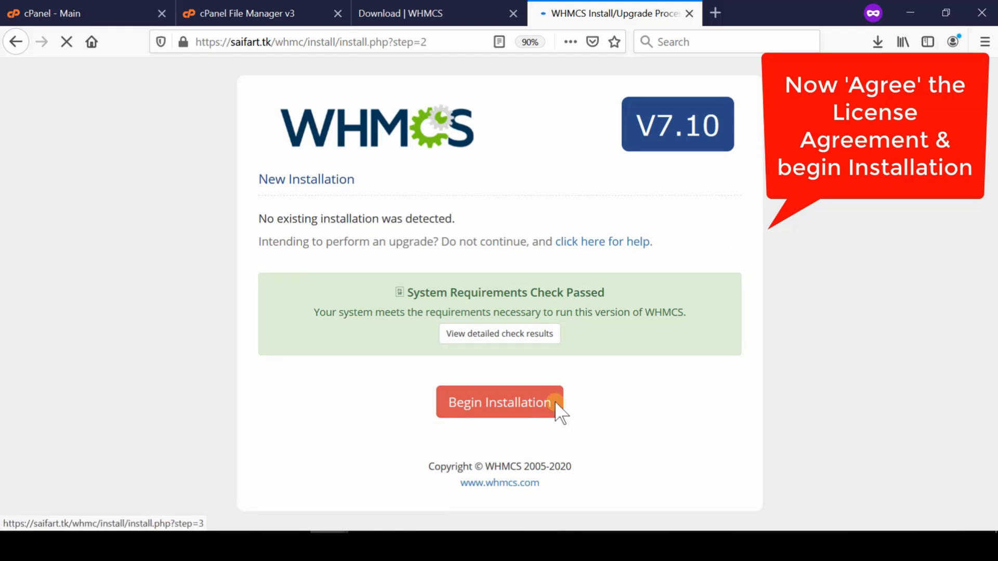
Begin the WHMCS installation and paste the license key into the License Key field.
click(511, 410)
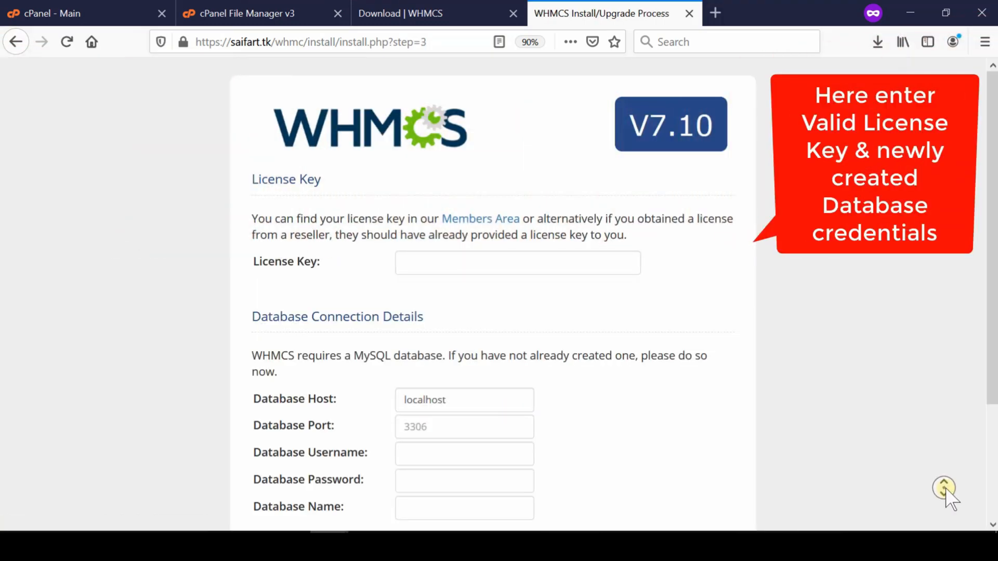
scroll(946, 490, down, 2)
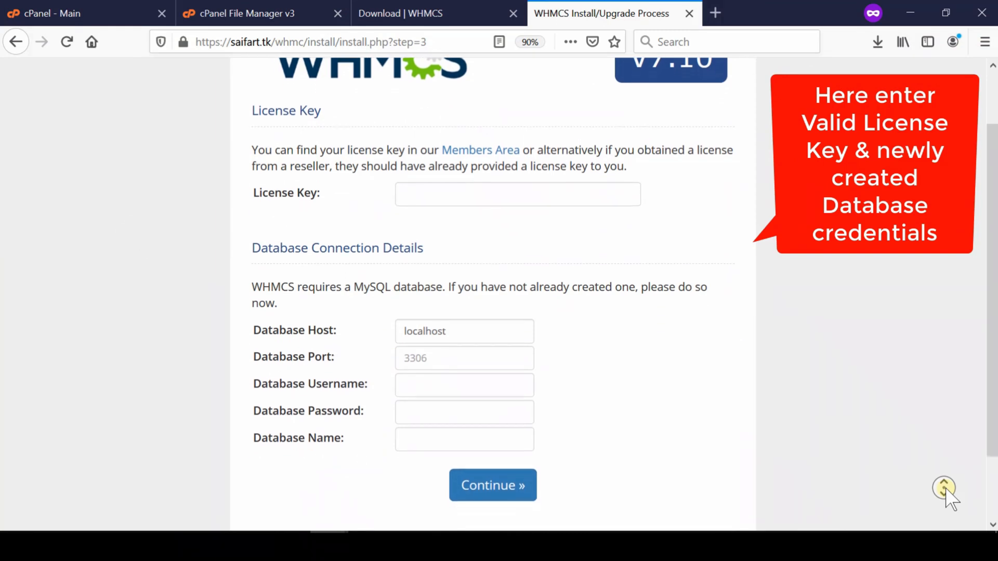
scroll(946, 490, down, 1)
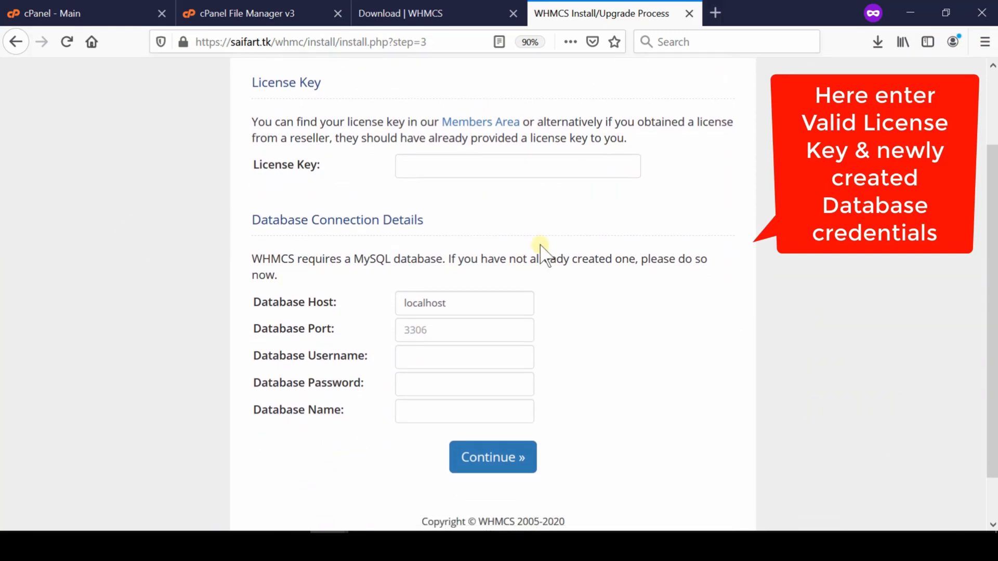
click(409, 166)
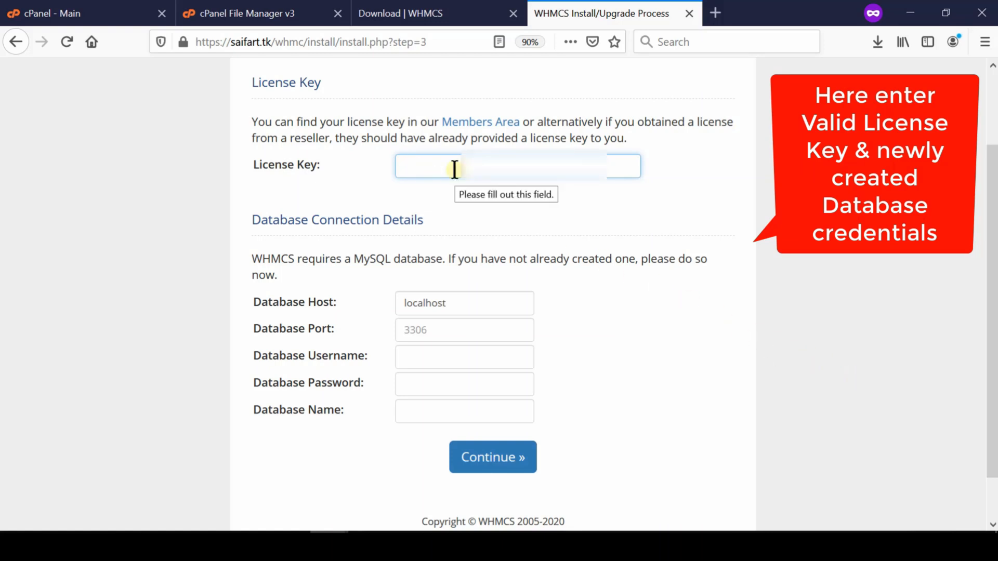
key(ctrl+v)
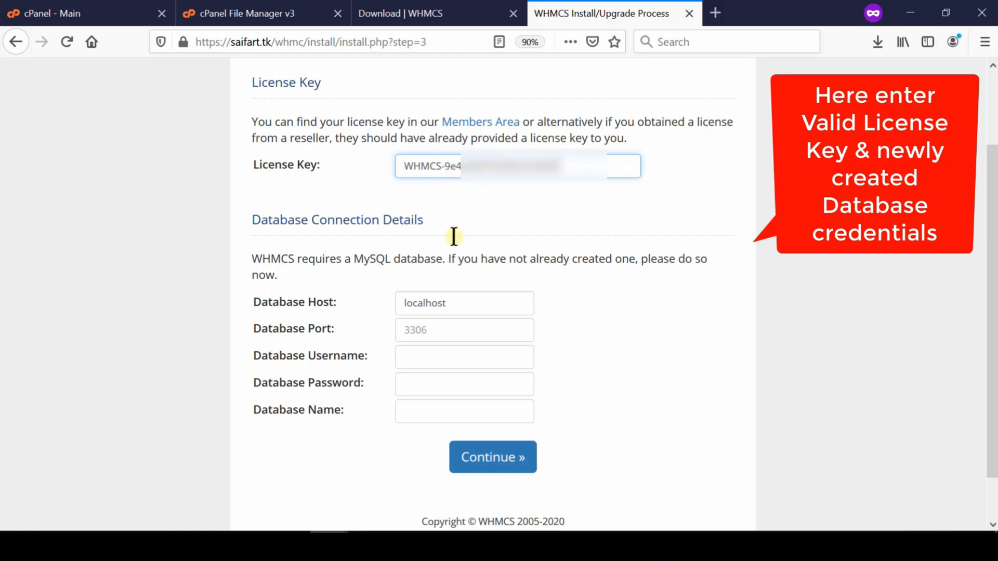
drag(452, 305, 399, 303)
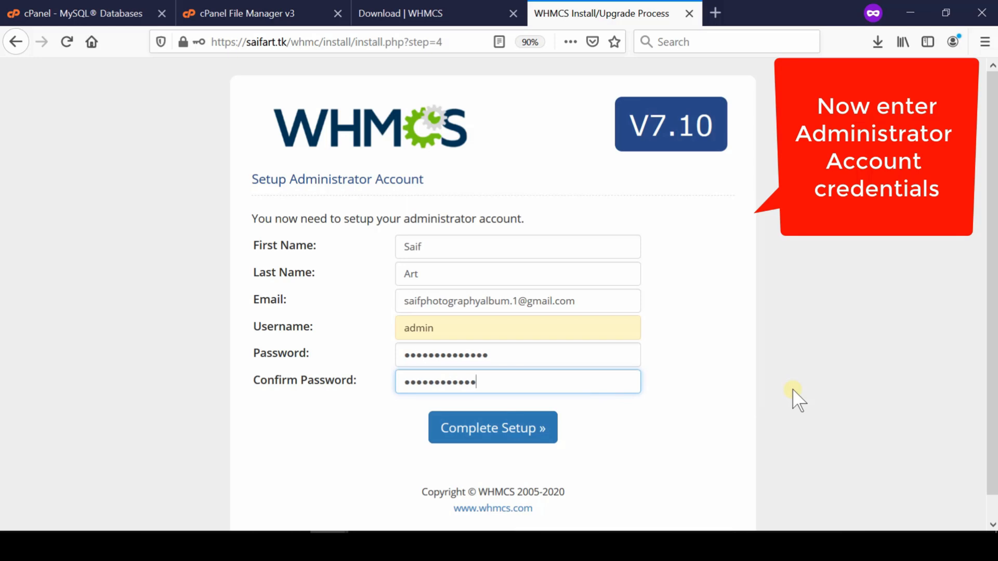
Finish entering the administrator account's confirmation password and complete the WHMCS setup.
text(••)
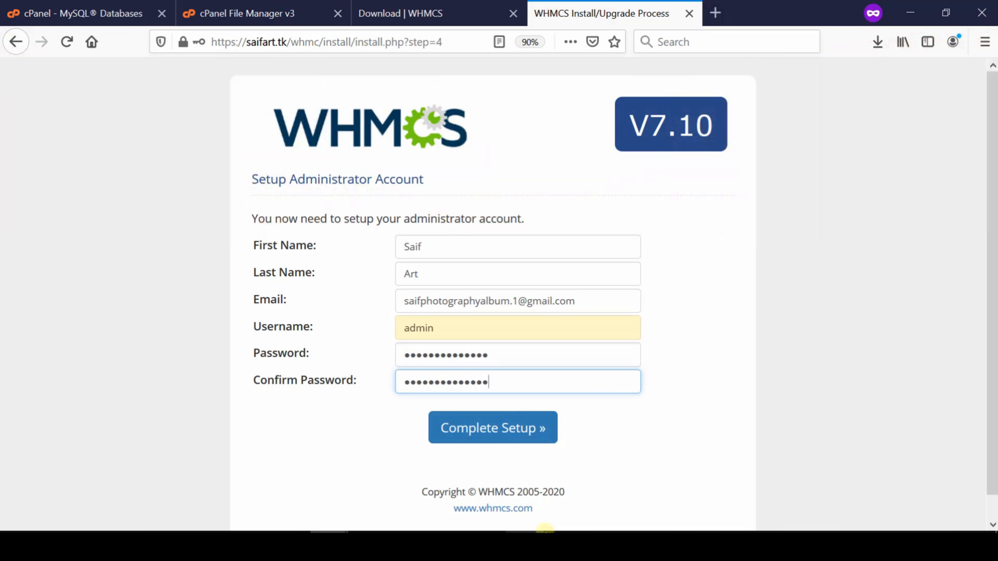
click(496, 434)
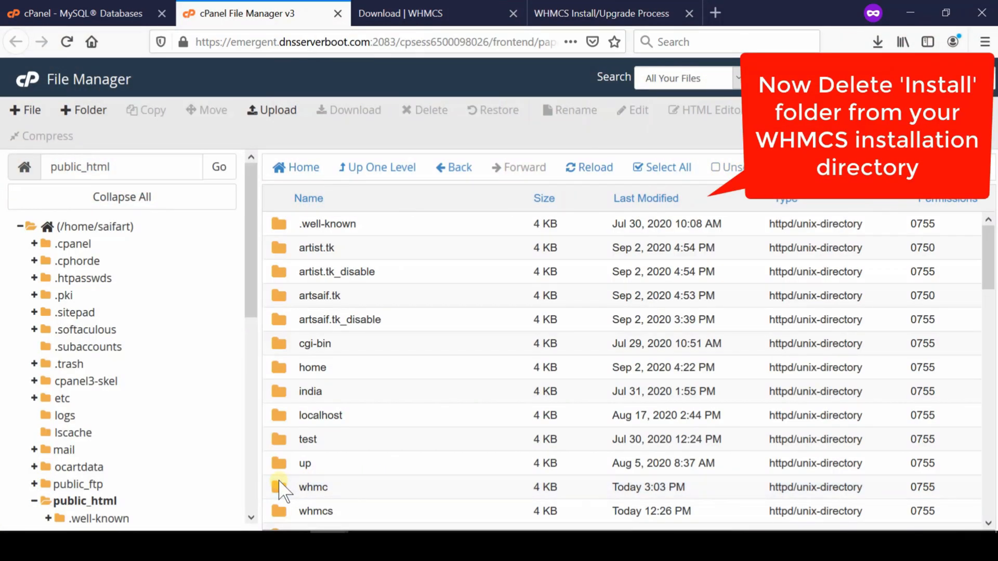
Permanently delete the install folder from public_html/whmc in the File Manager, skipping the trash.
double_click(281, 486)
scroll(375, 346, down, 1)
right_click(387, 340)
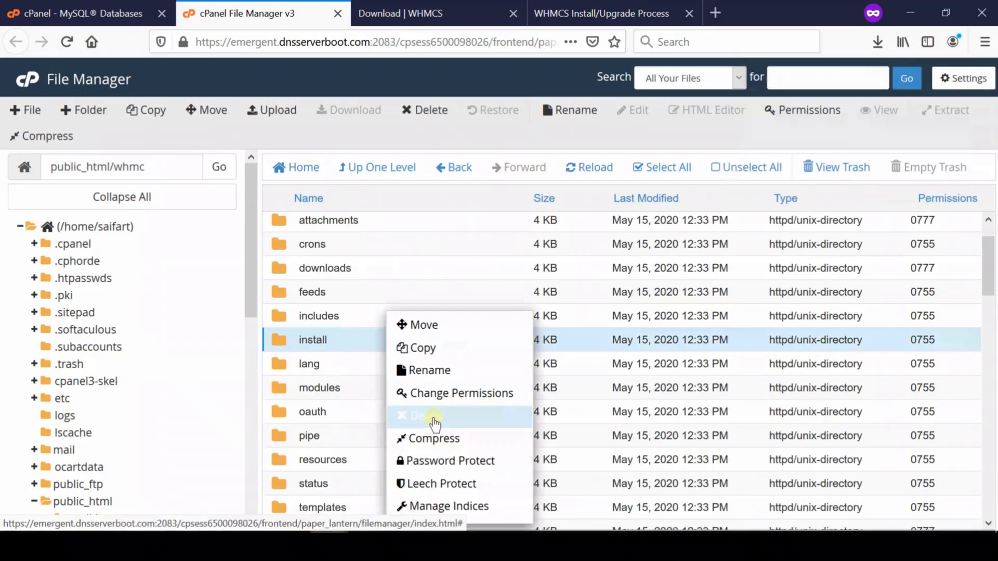
click(434, 419)
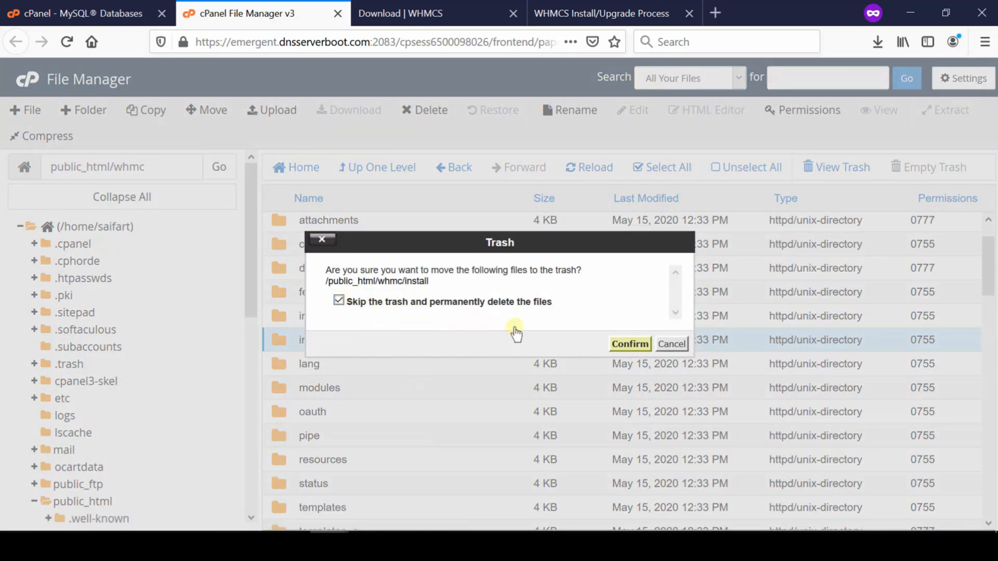
click(630, 344)
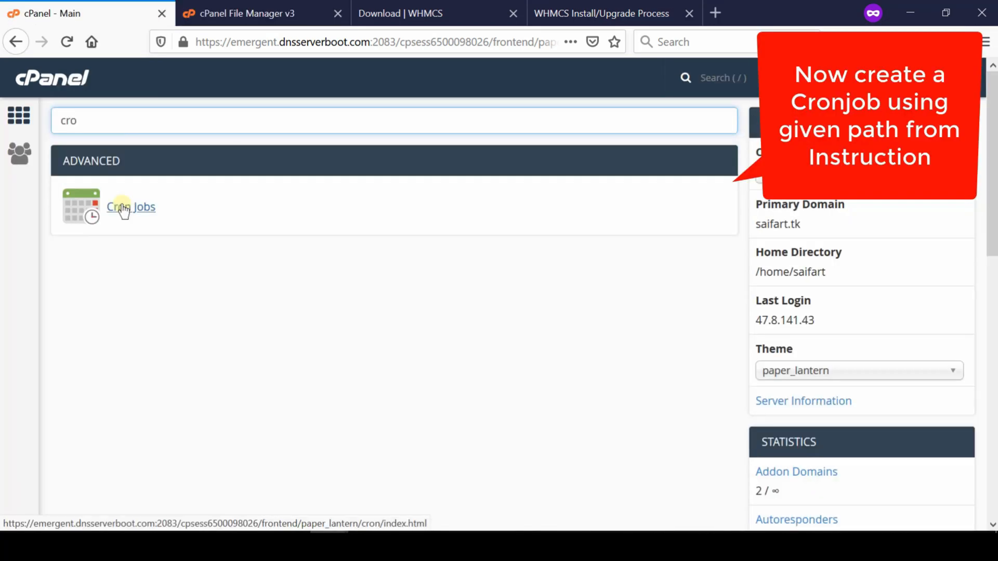
Open cPanel's Cron Jobs page and set the new cron job's schedule to Once Per Day (0 0 * * *).
click(124, 208)
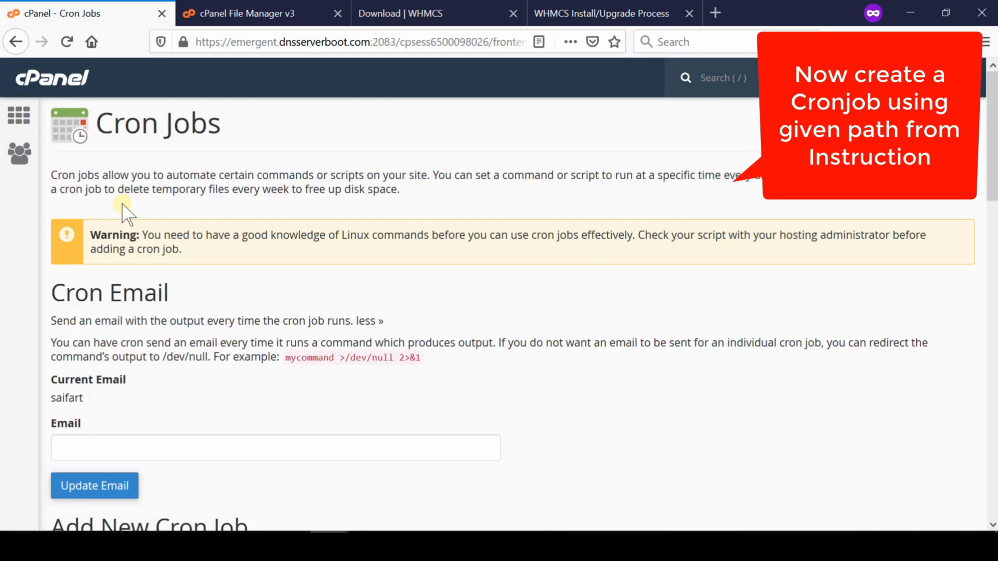
middle_click(962, 511)
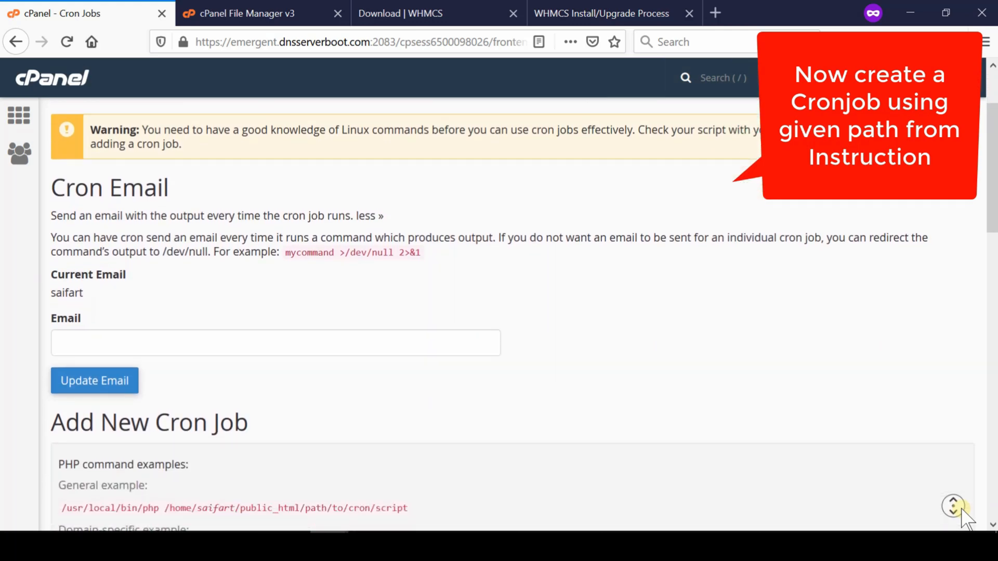
click(493, 348)
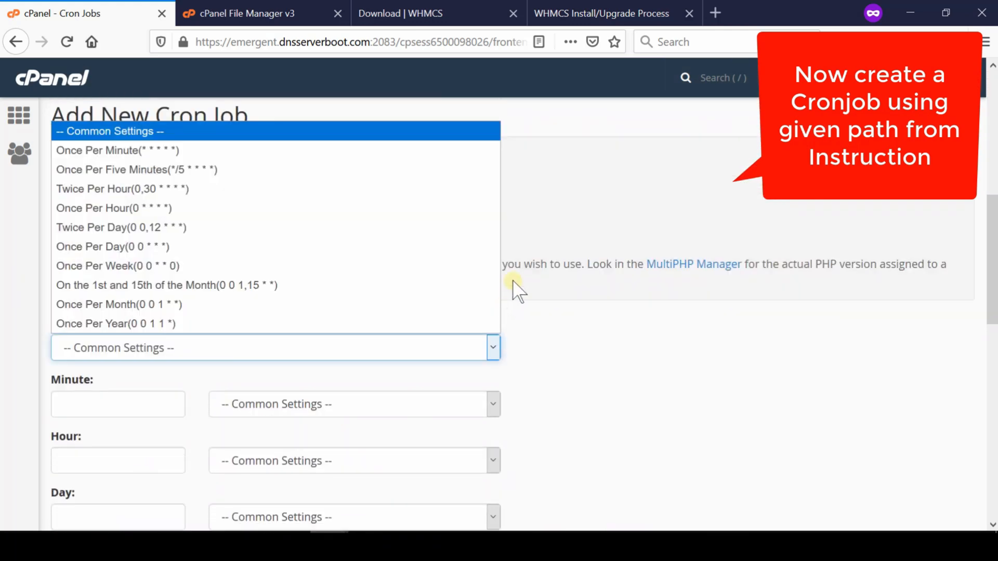
Enter the PHP command for whmc/crons/cron.php given on the WHMCS installer page as the cron command and add the job.
click(592, 14)
click(64, 13)
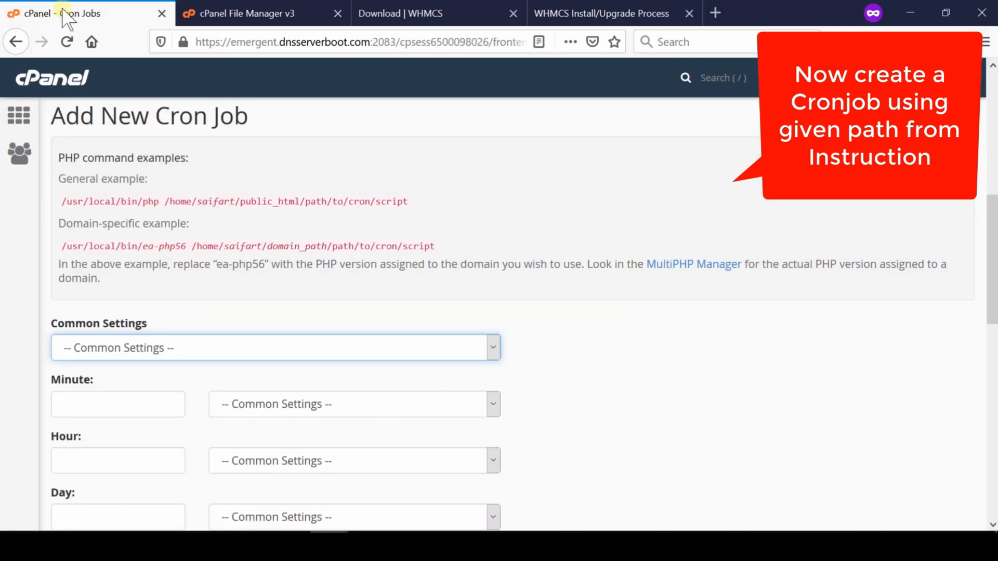
click(72, 396)
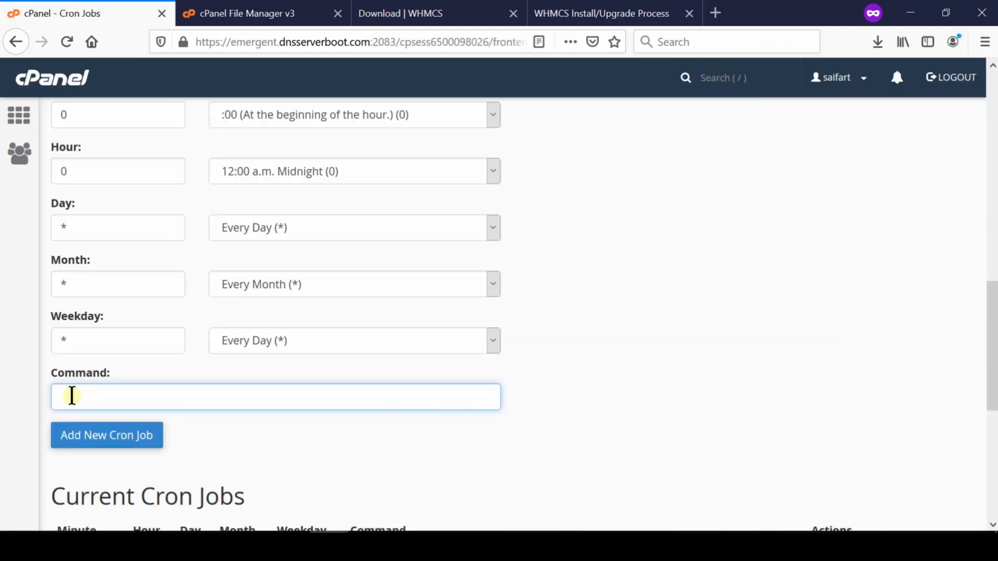
text(/opt/cpanel/ea-php73/root/usr/bin/php -q /home/saifart/public_html/whmc/crons/cron.php)
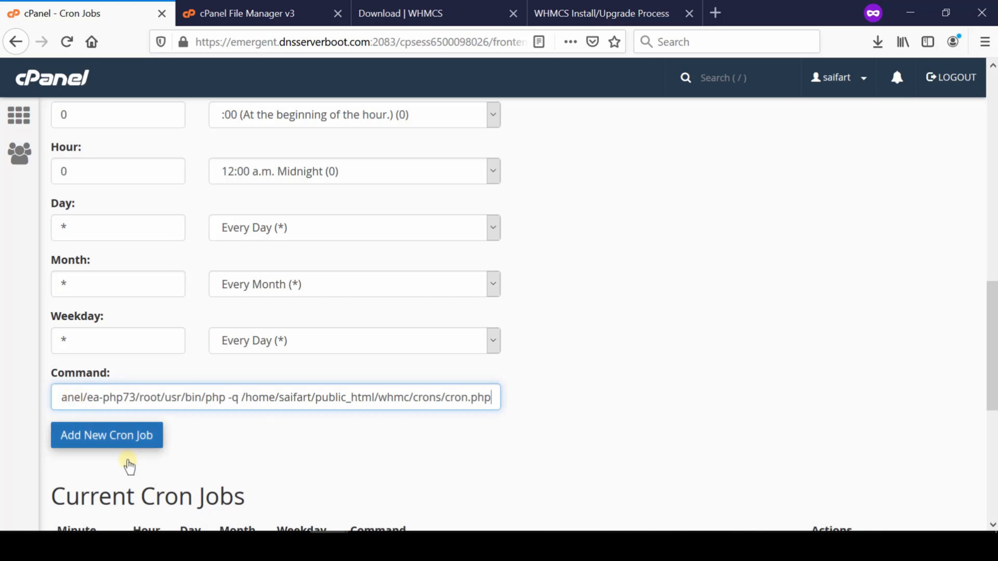
click(116, 438)
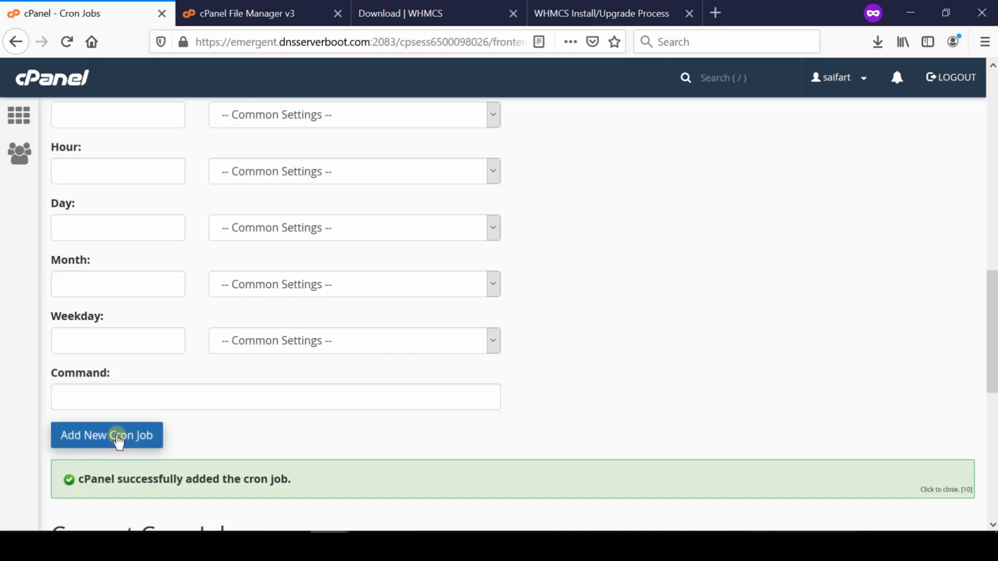
scroll(473, 455, down, 8)
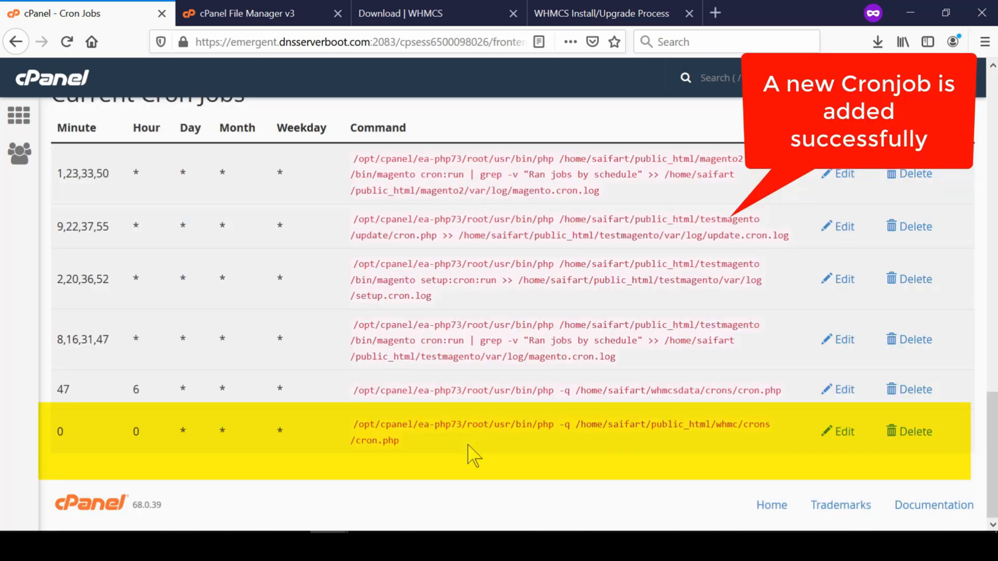
Go from the installer page to the WHMCS admin area and log in with the saved admin login, dismissing the What's New window.
click(590, 12)
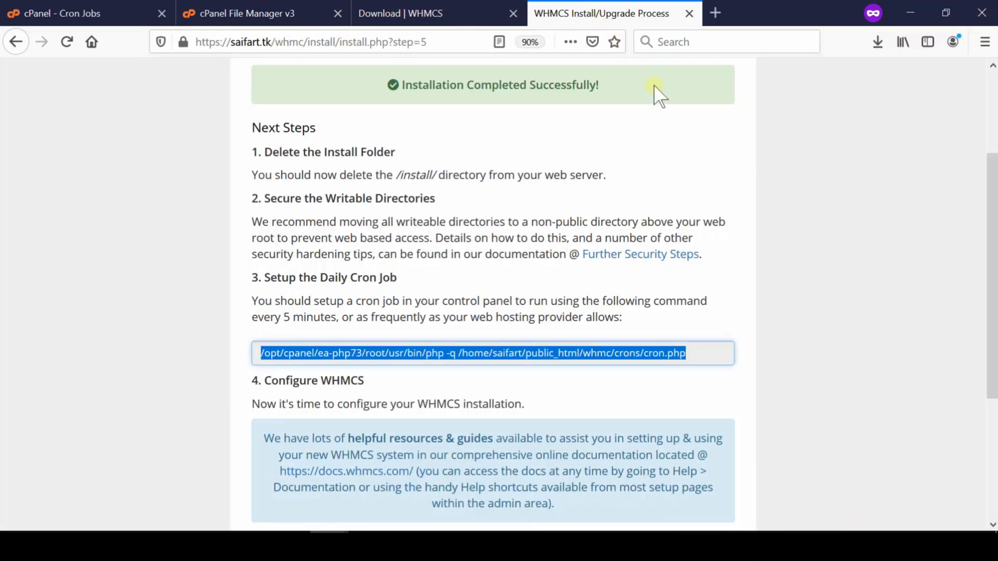
middle_click(951, 478)
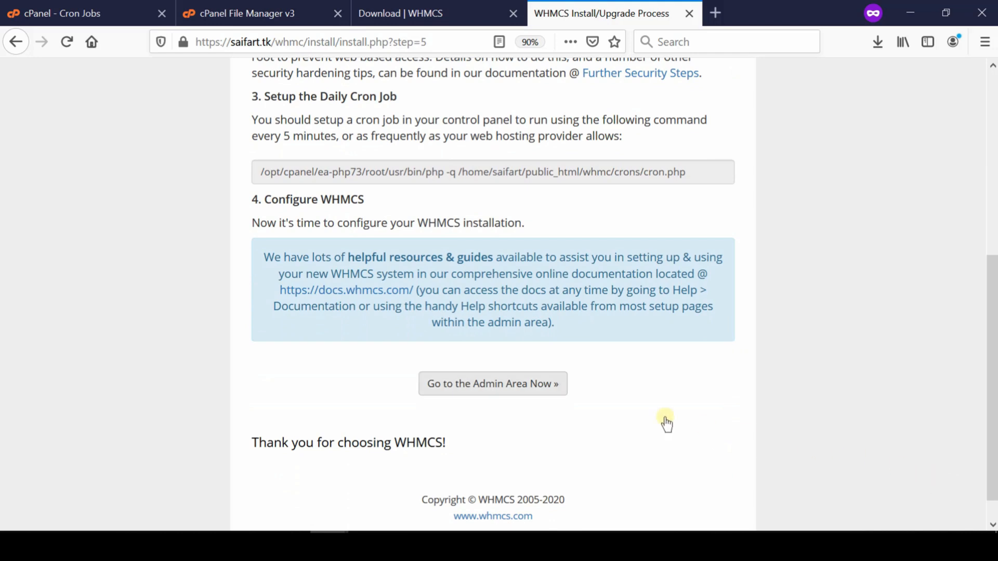
click(500, 386)
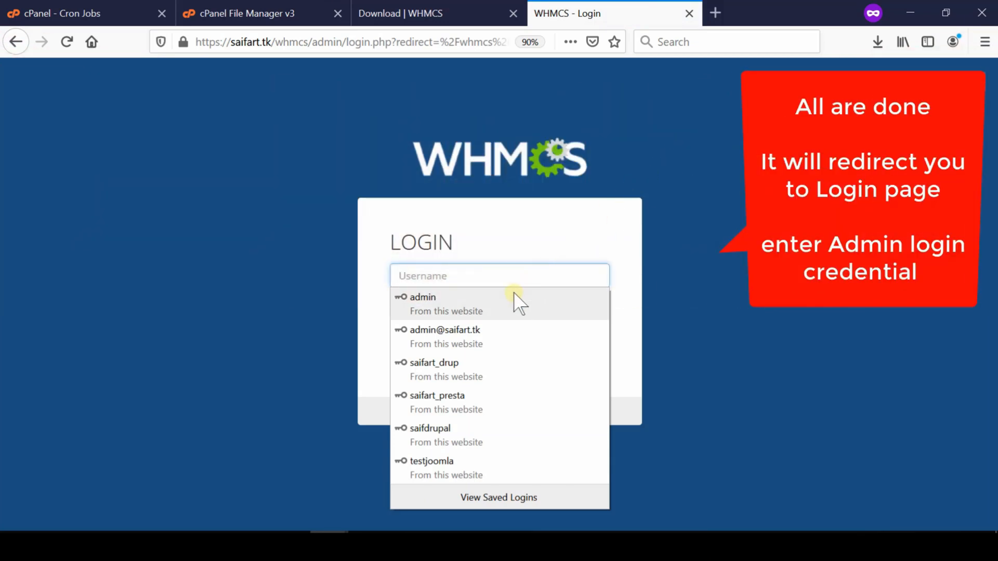
click(514, 294)
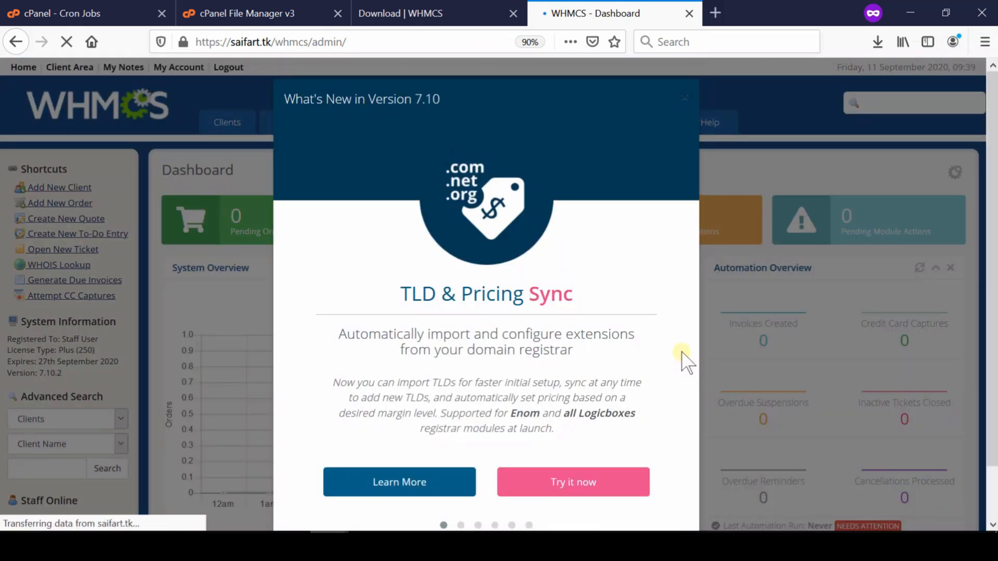
click(685, 99)
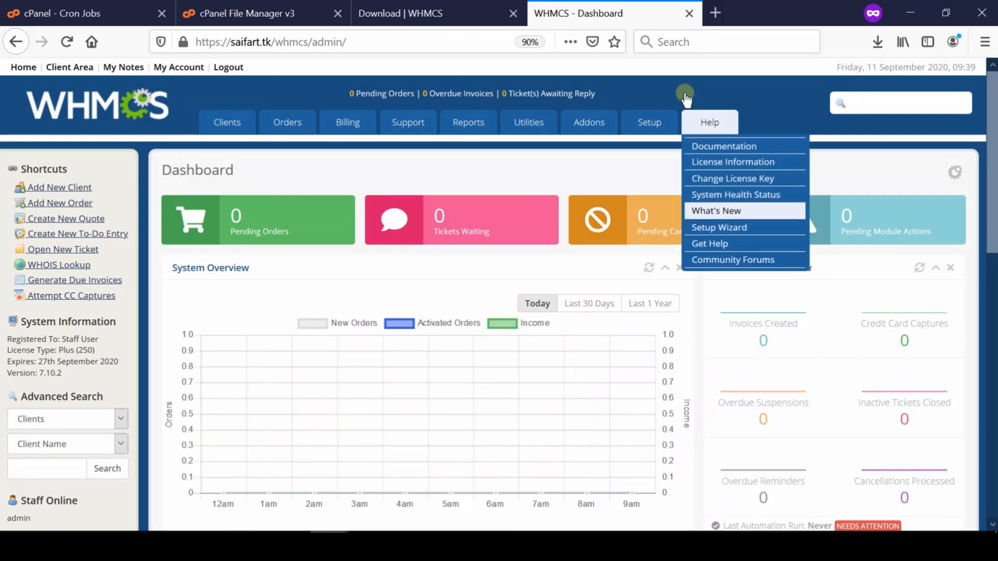